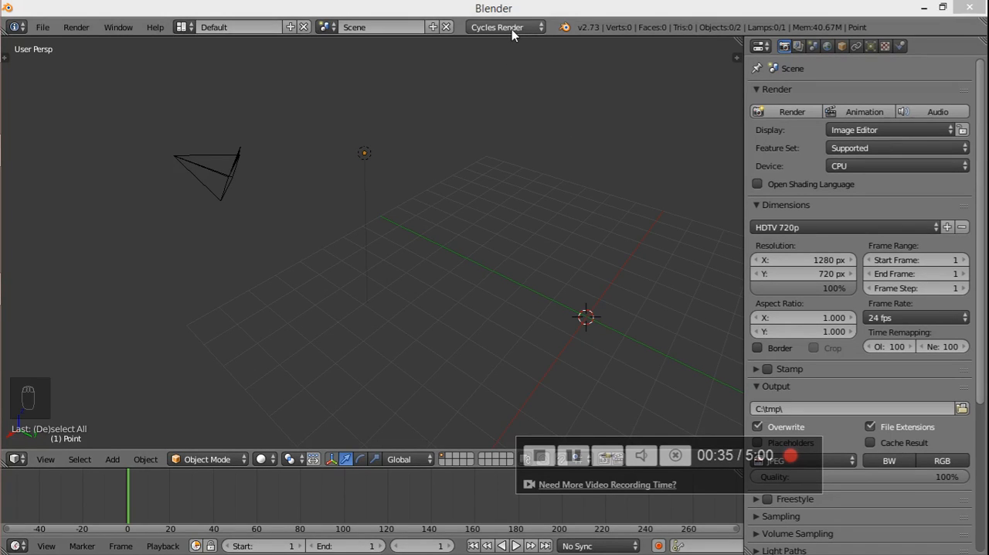
- Switch the render engine to Blender Render and back to Cycles Render
{"action": "left_click", "coordinate": [512, 29]}
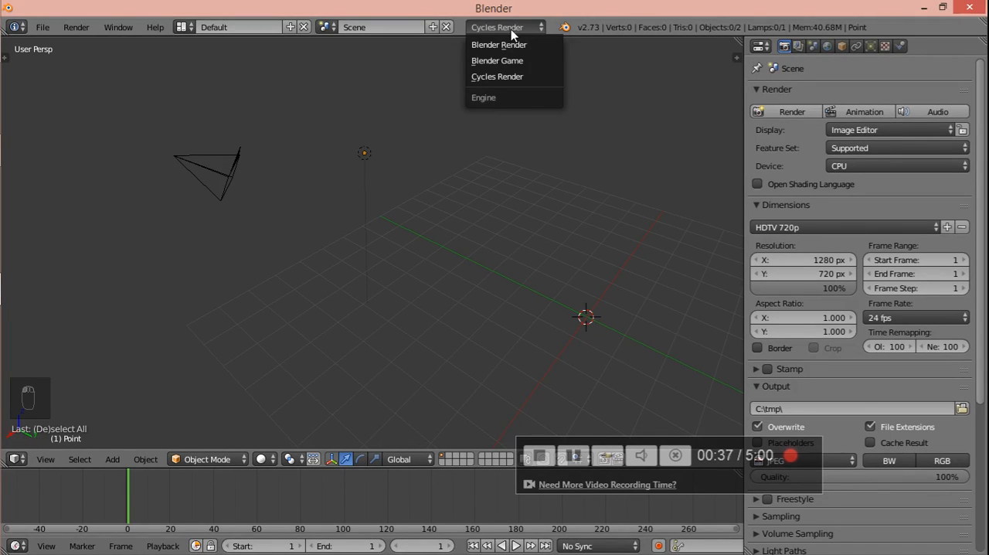
{"action": "left_click", "coordinate": [505, 43]}
{"action": "left_click", "coordinate": [507, 31]}
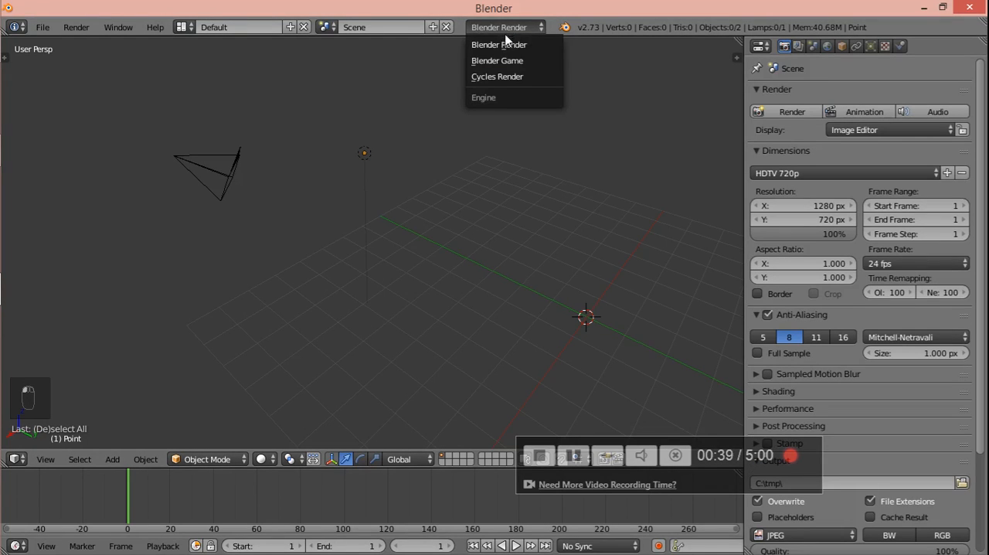
{"action": "left_click", "coordinate": [499, 71]}
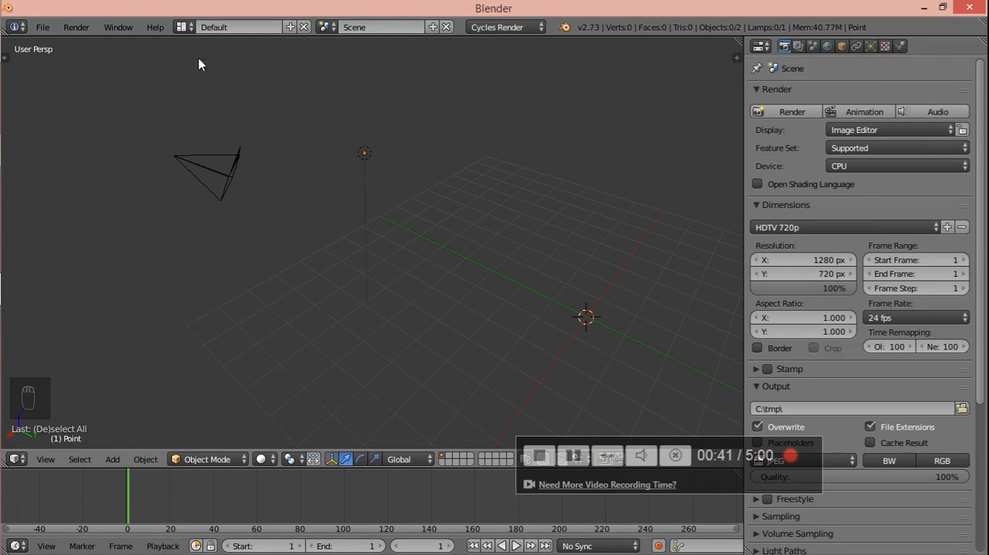
- Review the Input settings in the enlarged User Preferences window, including the Select With option, and close the window
{"action": "left_click", "coordinate": [42, 28]}
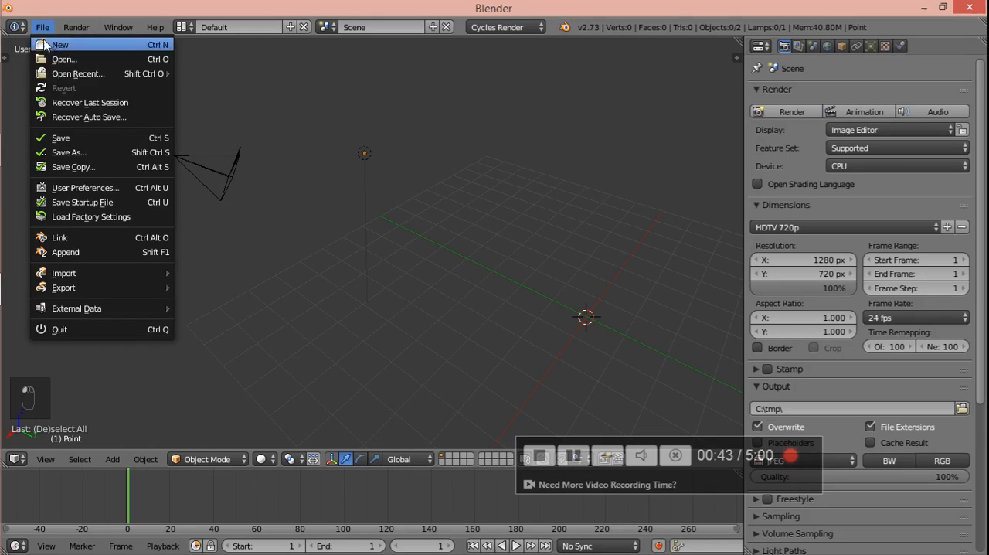
{"action": "left_click", "coordinate": [87, 192]}
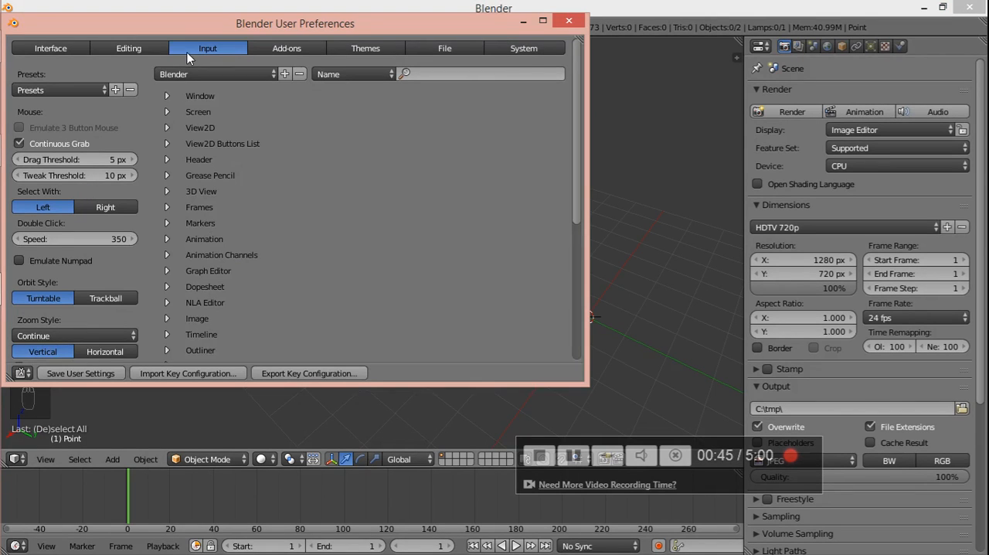
{"action": "left_click_drag", "start_coordinate": [203, 23], "coordinate": [293, 64]}
{"action": "double_click", "coordinate": [293, 64]}
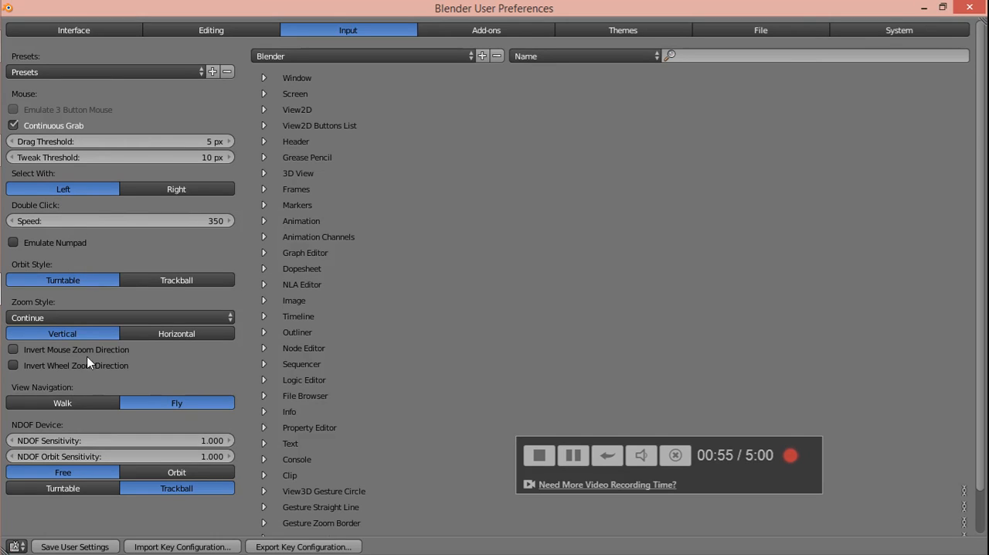
{"action": "left_click", "coordinate": [969, 8]}
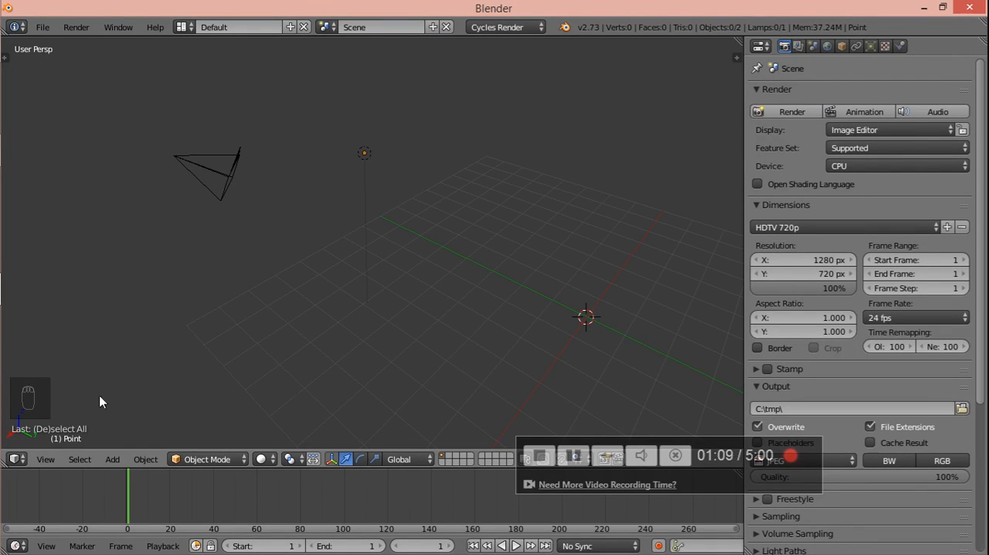
- Try selecting the camera and the point lamp in turn, and move the lamp higher and back along the Y axis
{"action": "right_click", "coordinate": [235, 178]}
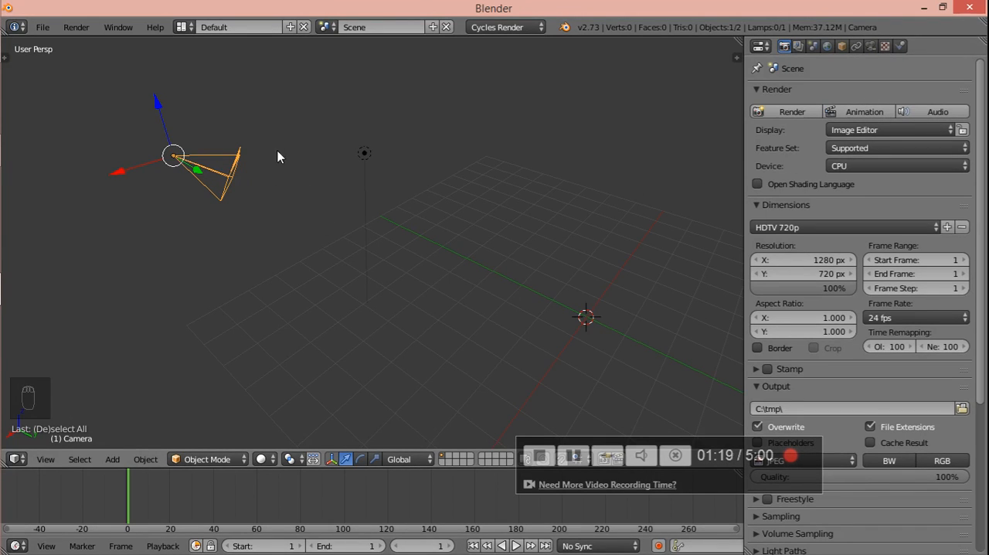
{"action": "right_click", "coordinate": [364, 155]}
{"action": "right_click", "coordinate": [234, 174]}
{"action": "right_click", "coordinate": [372, 149]}
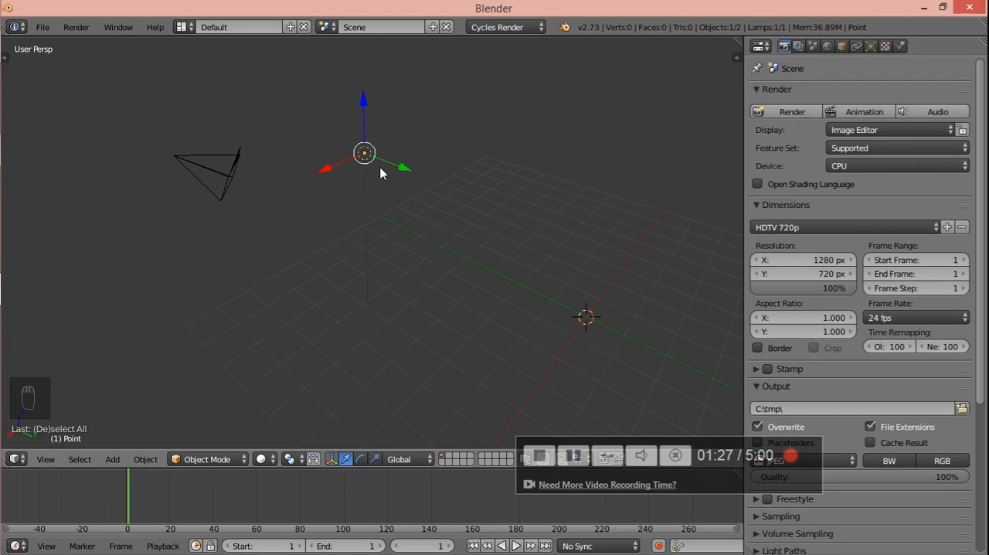
{"action": "left_click_drag", "start_coordinate": [395, 169], "coordinate": [384, 85]}
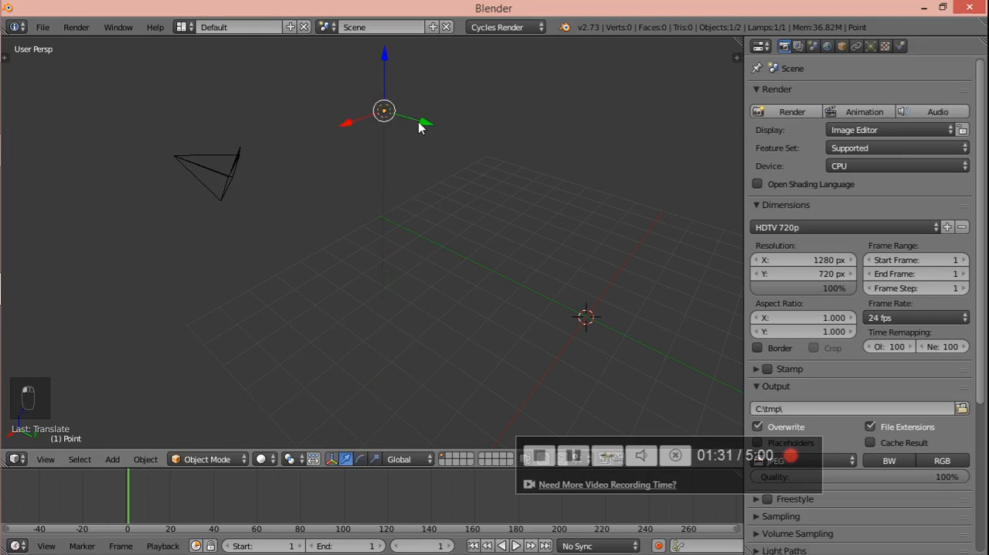
{"action": "left_click_drag", "start_coordinate": [424, 129], "coordinate": [351, 103]}
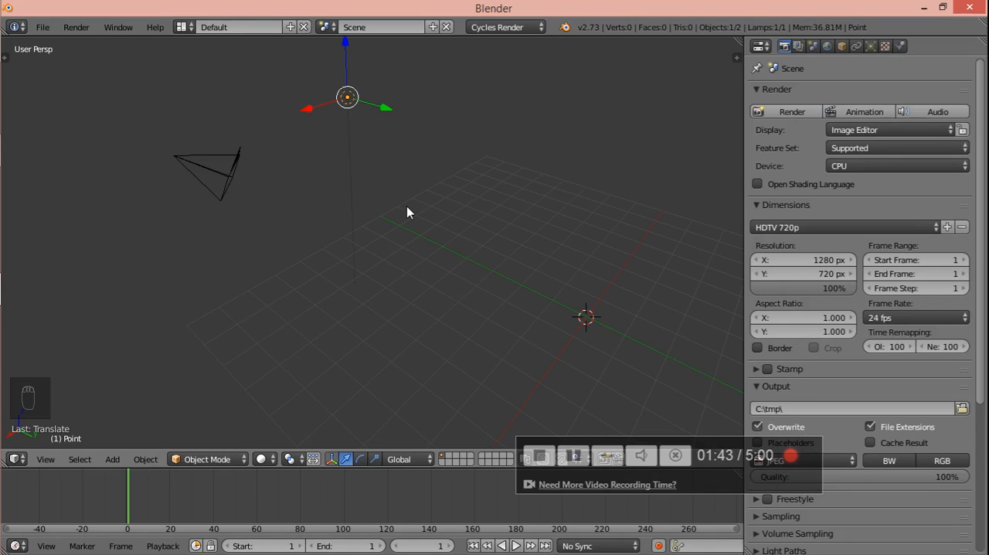
- Examine the camera, lamp and grid from several angles and distances, ending on a view centred on the grid
{"action": "middle_click_drag", "start_coordinate": [407, 207], "coordinate": [303, 155]}
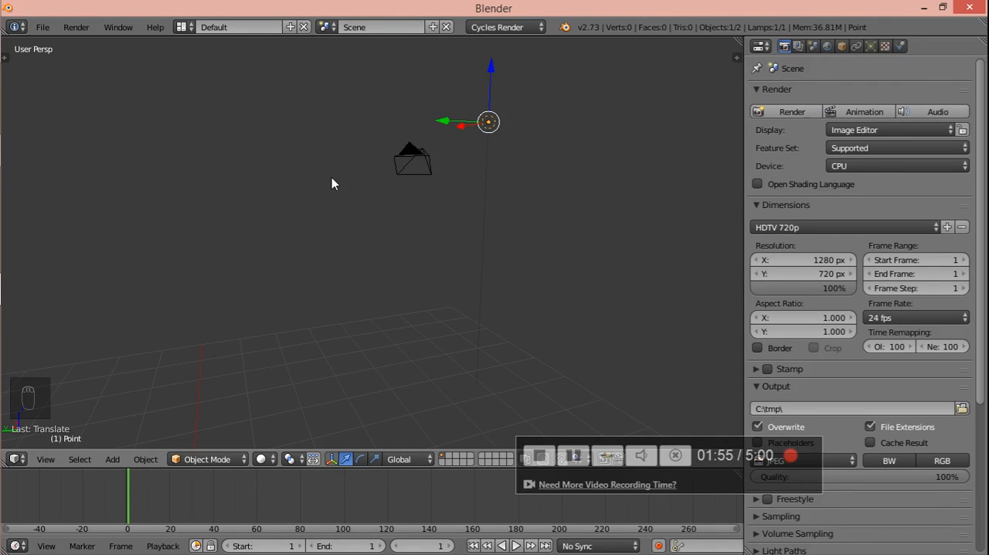
{"action": "middle_click_drag", "start_coordinate": [332, 184], "coordinate": [346, 200]}
{"action": "middle_click_drag", "start_coordinate": [307, 239], "coordinate": [309, 214]}
{"action": "middle_click_drag", "start_coordinate": [437, 162], "coordinate": [281, 248]}
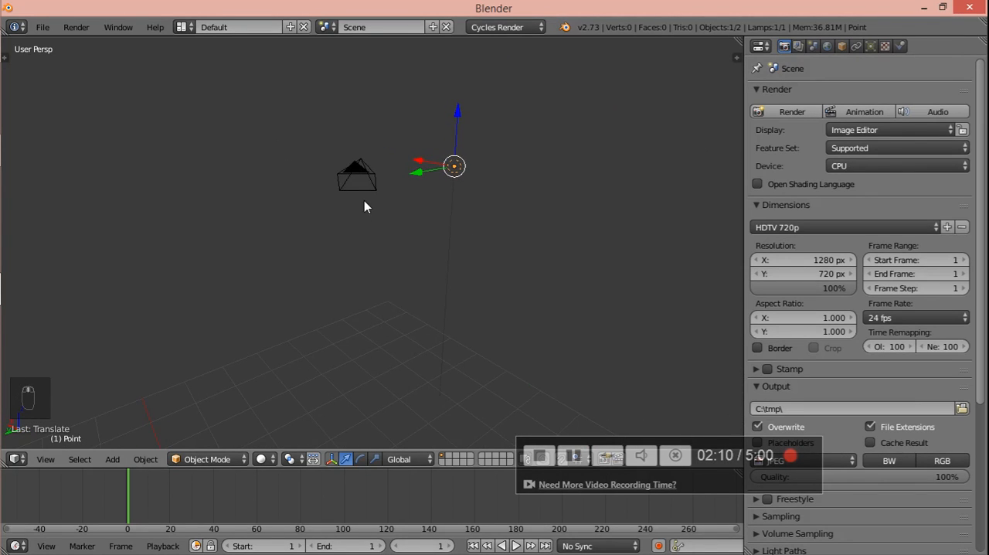
{"action": "scroll", "coordinate": [363, 201], "scroll_direction": "up", "scroll_amount": 5}
{"action": "scroll", "coordinate": [363, 201], "scroll_direction": "down", "scroll_amount": 6}
{"action": "scroll", "coordinate": [363, 201], "scroll_direction": "up", "scroll_amount": 5}
{"action": "scroll", "coordinate": [361, 209], "scroll_direction": "down", "scroll_amount": 2}
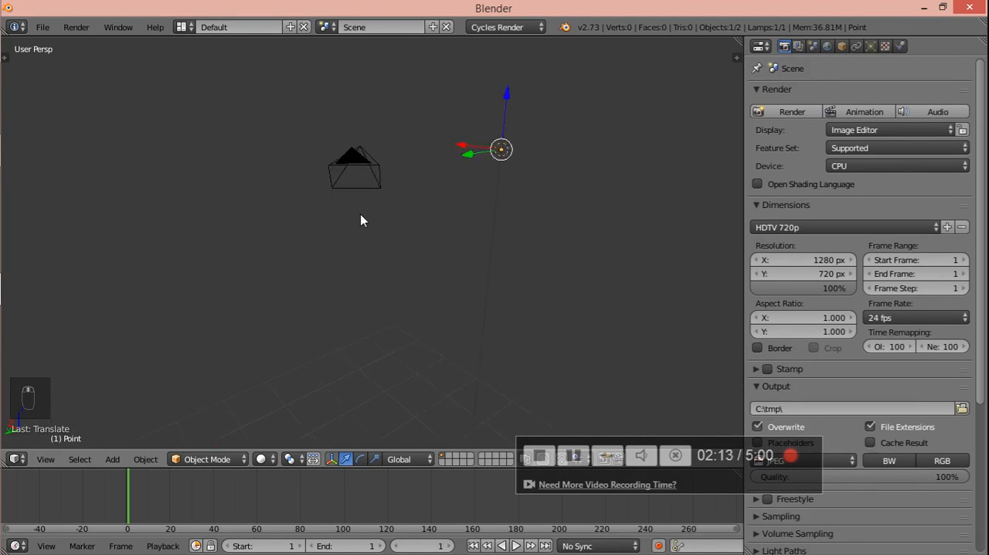
{"action": "scroll", "coordinate": [358, 221], "scroll_direction": "down", "scroll_amount": 3}
{"action": "scroll", "coordinate": [355, 226], "scroll_direction": "up", "scroll_amount": 3}
{"action": "middle_click_drag", "start_coordinate": [356, 228], "coordinate": [295, 215]}
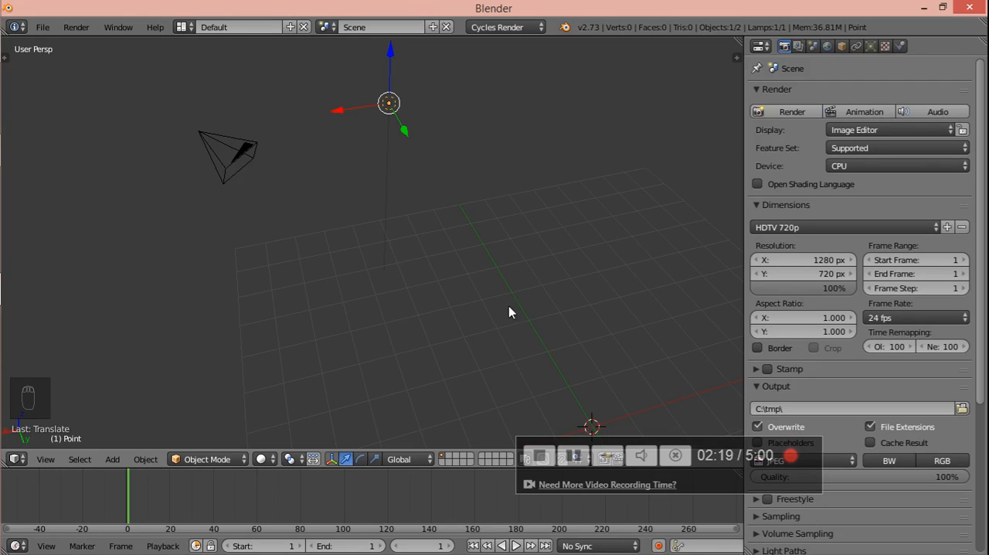
{"action": "middle_click_drag", "start_coordinate": [508, 312], "coordinate": [490, 274]}
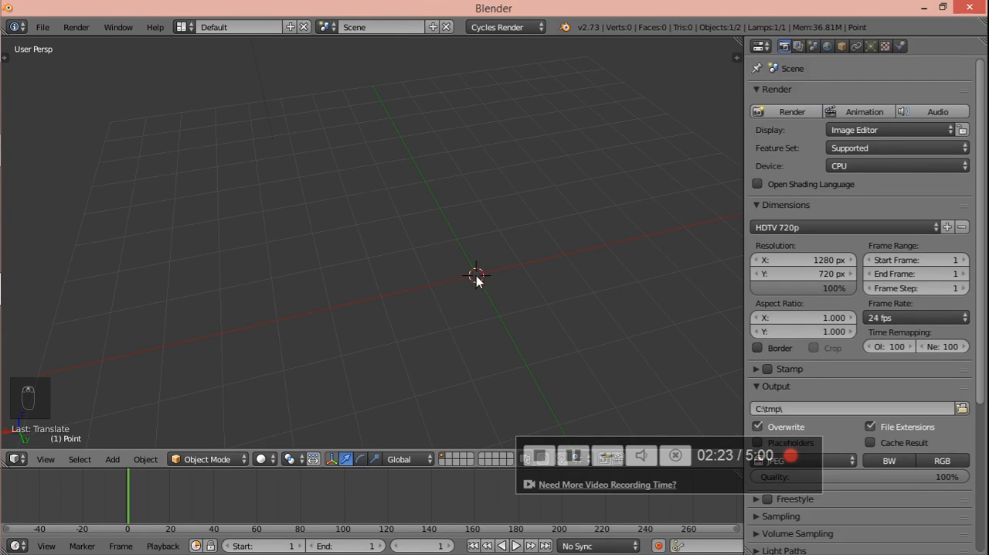
{"action": "scroll", "coordinate": [475, 287], "scroll_direction": "down", "scroll_amount": 3}
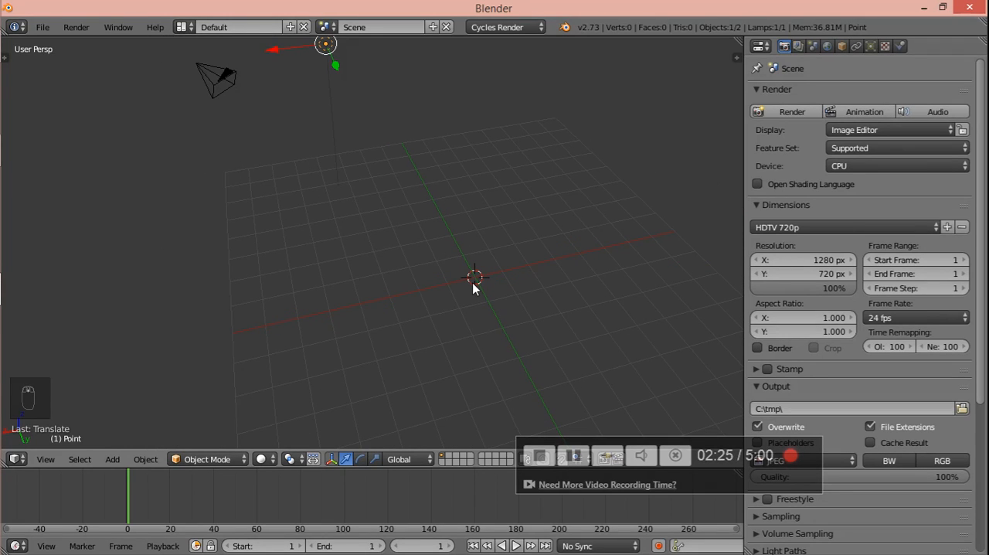
{"action": "scroll", "coordinate": [474, 281], "scroll_direction": "down", "scroll_amount": 1}
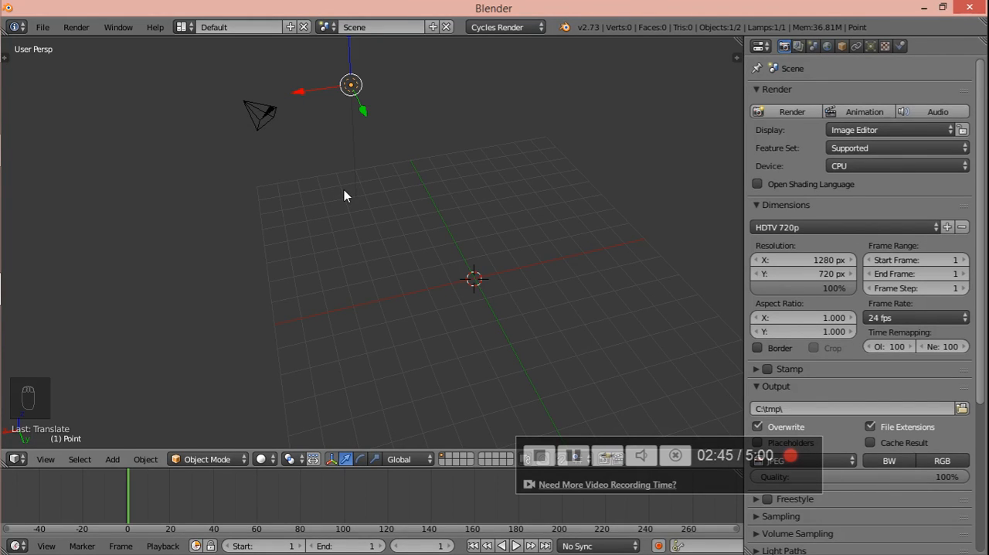
- Add a cube mesh at the 3D cursor in the centre of the grid
{"action": "key", "text": "shift+a"}
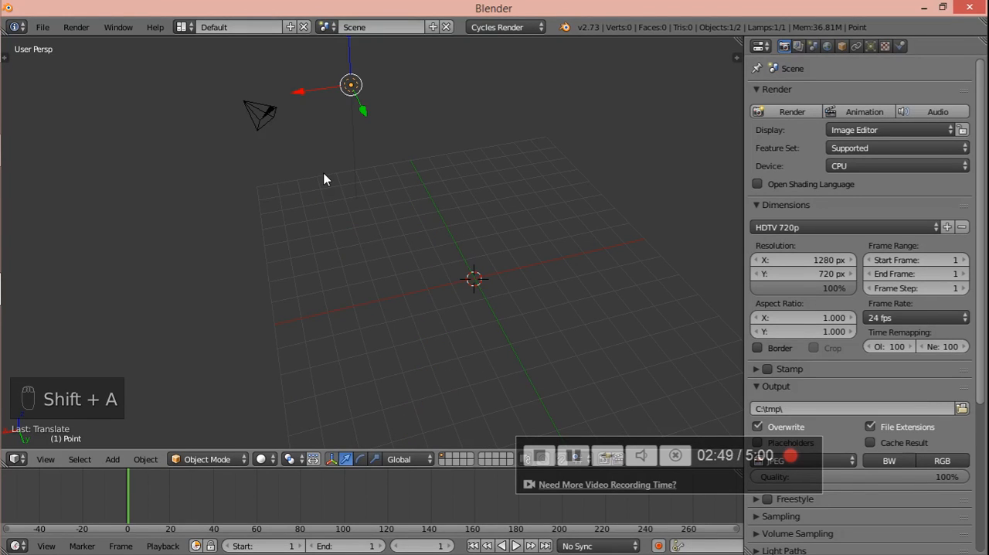
{"action": "key", "text": "shift+a"}
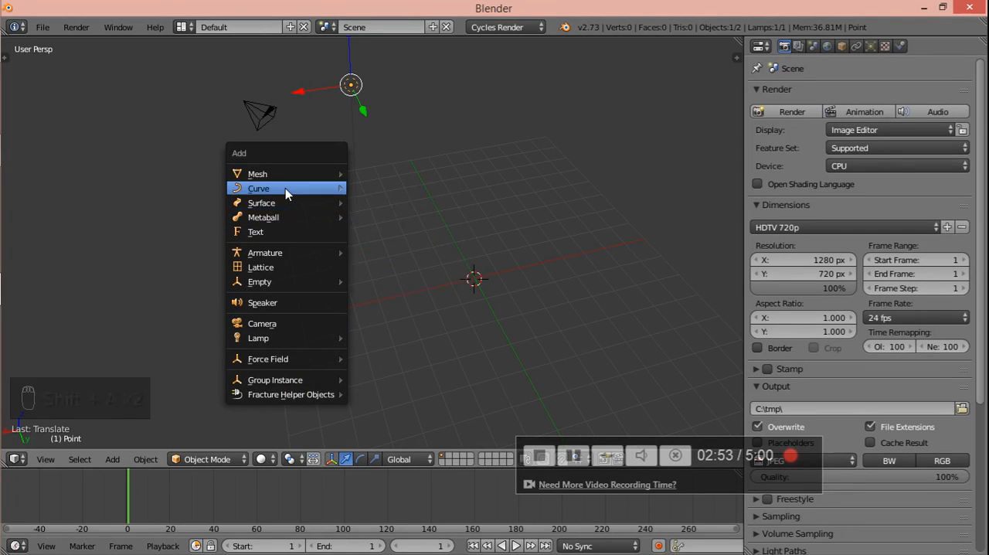
{"action": "mouse_move", "coordinate": [282, 173]}
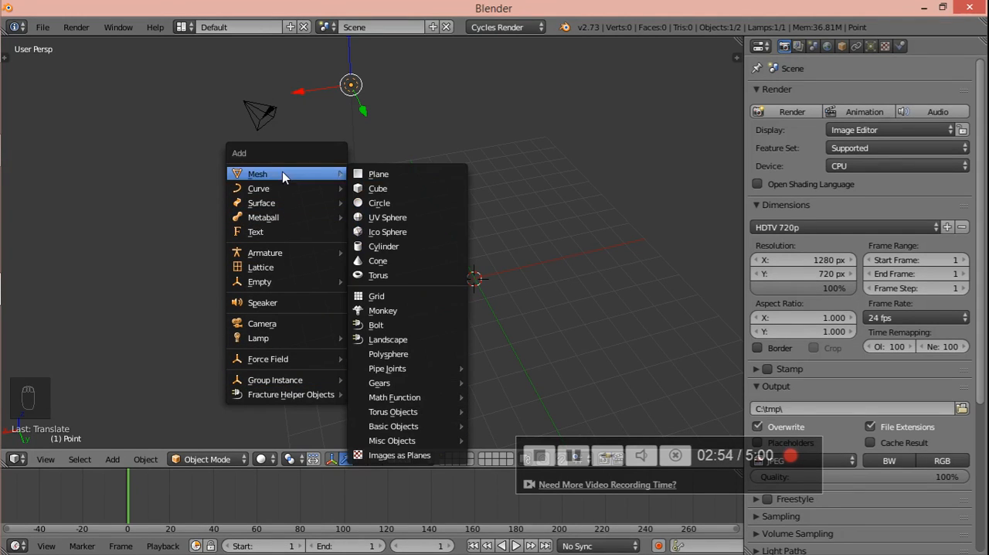
{"action": "left_click", "coordinate": [368, 187]}
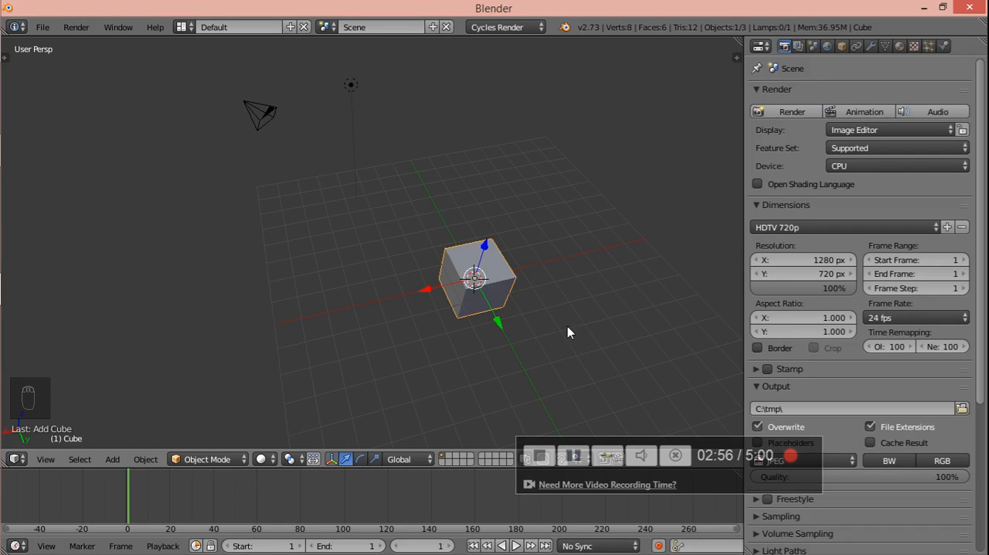
- Raise the new cube along the Z axis and shift it along X and Y toward the lamp's side of the grid
{"action": "middle_click_drag", "start_coordinate": [567, 326], "coordinate": [622, 251]}
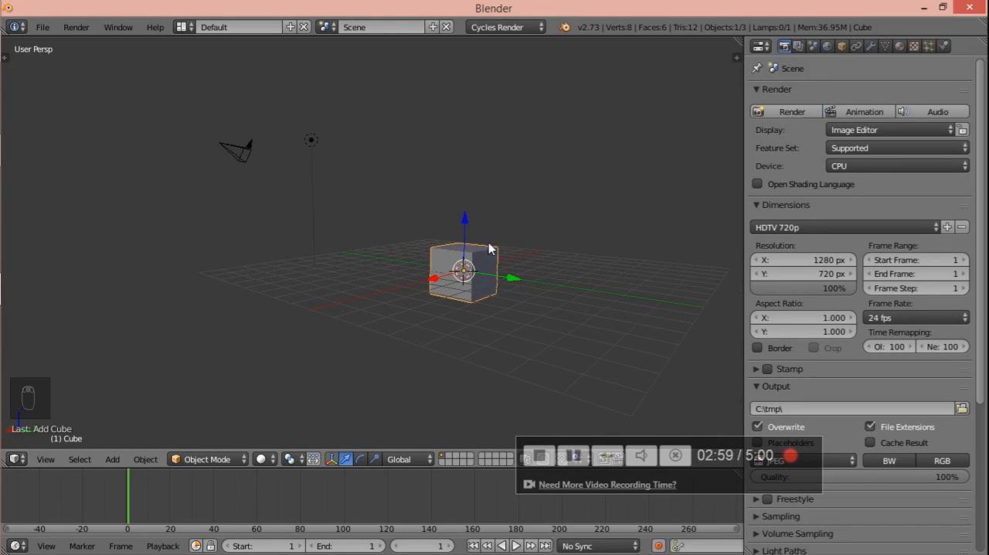
{"action": "left_click_drag", "start_coordinate": [463, 225], "coordinate": [466, 155]}
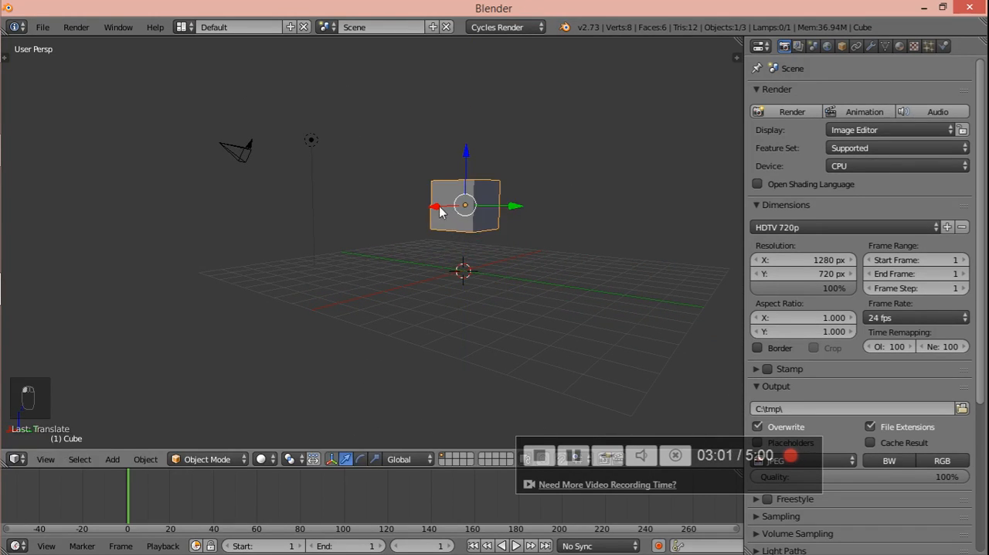
{"action": "middle_click_drag", "start_coordinate": [439, 212], "coordinate": [339, 268]}
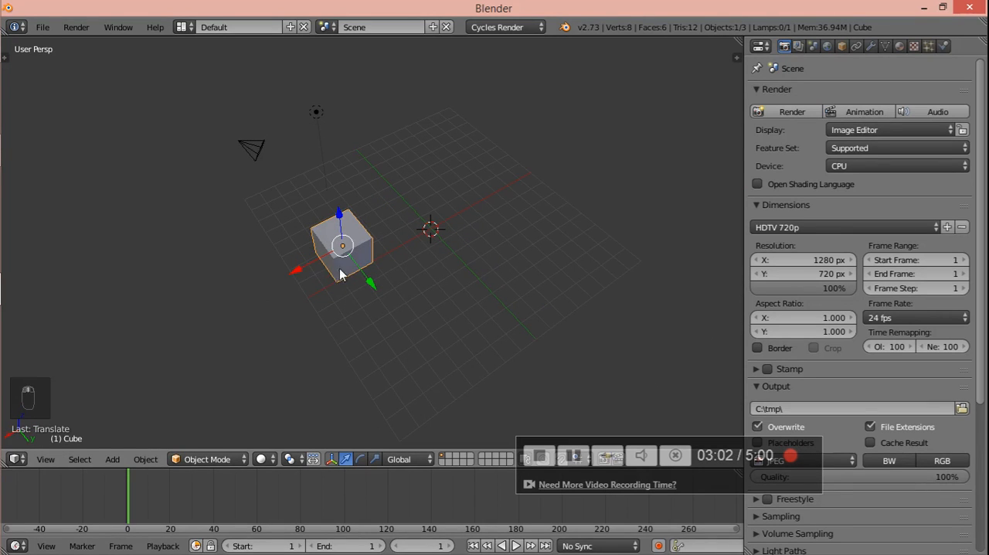
{"action": "left_click_drag", "start_coordinate": [358, 280], "coordinate": [378, 227]}
- Add a second cube mesh at the 3D cursor in the grid's centre
{"action": "key", "text": "shift+a"}
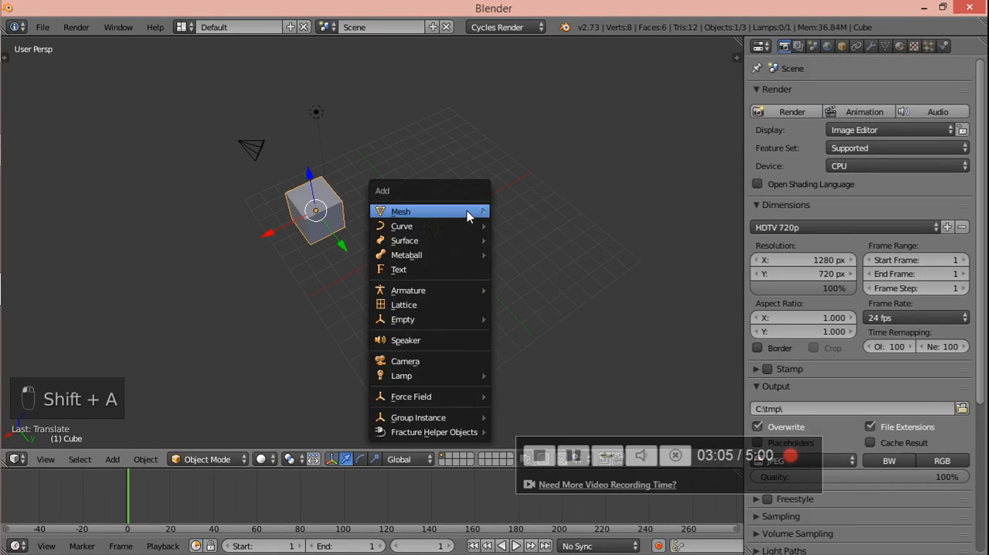
{"action": "mouse_move", "coordinate": [466, 210]}
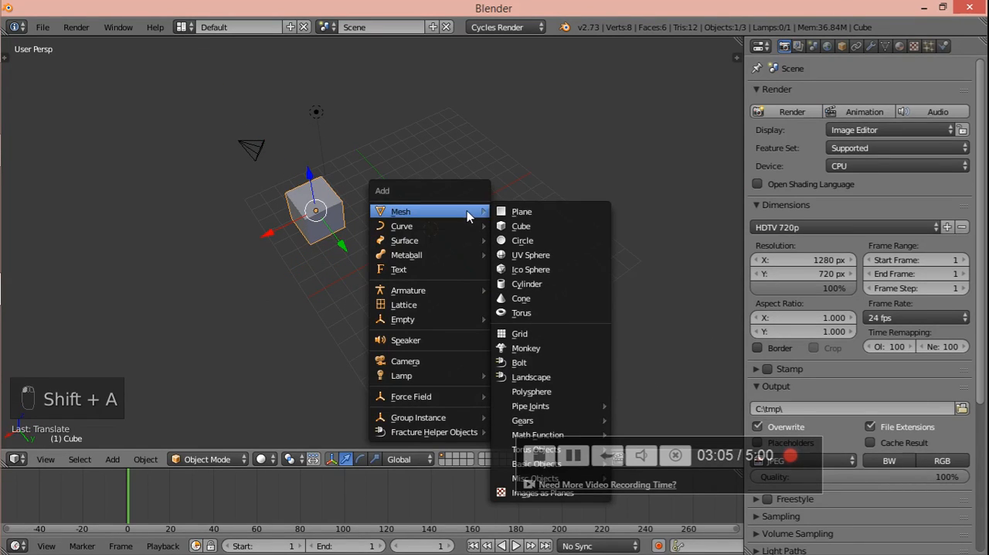
{"action": "left_click", "coordinate": [518, 226]}
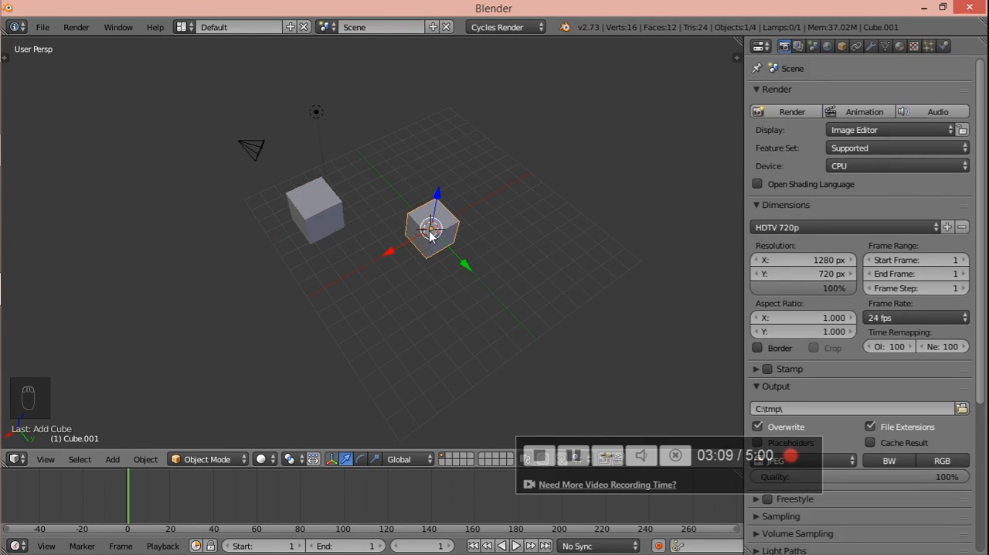
- Place the 3D cursor outside the grid, on the side away from the camera, and add a third cube there
{"action": "left_click", "coordinate": [602, 187]}
{"action": "key", "text": "shift+a"}
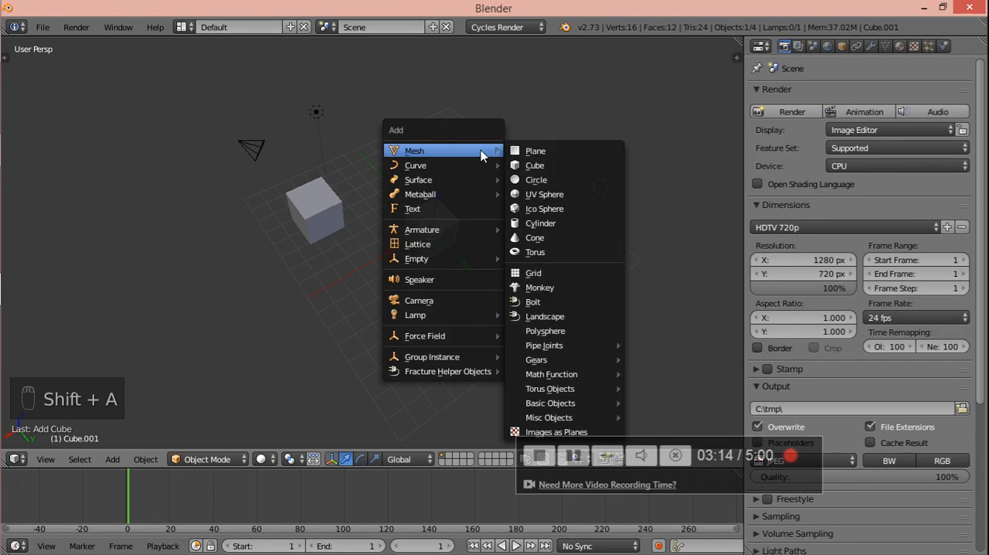
{"action": "left_click", "coordinate": [530, 165]}
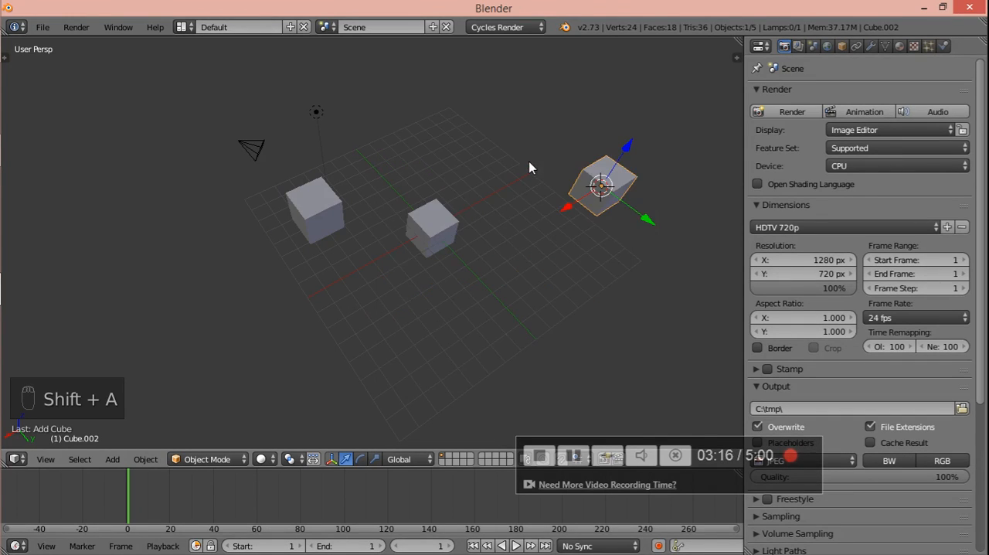
- Place the 3D cursor beyond the grid's far edge near the lamp and add a fourth cube there
{"action": "left_click", "coordinate": [379, 100]}
{"action": "key", "text": "shift+a"}
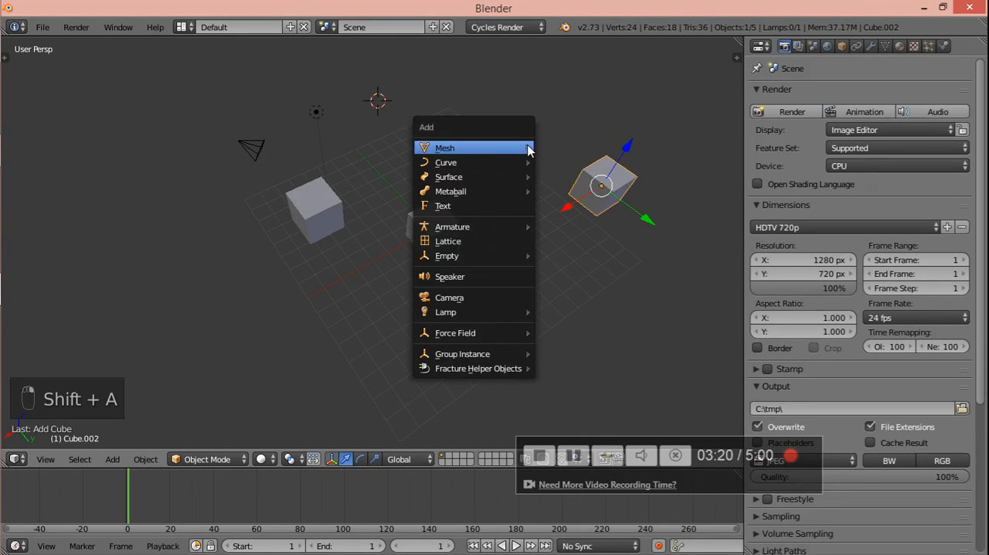
{"action": "mouse_move", "coordinate": [529, 151]}
{"action": "left_click", "coordinate": [569, 162]}
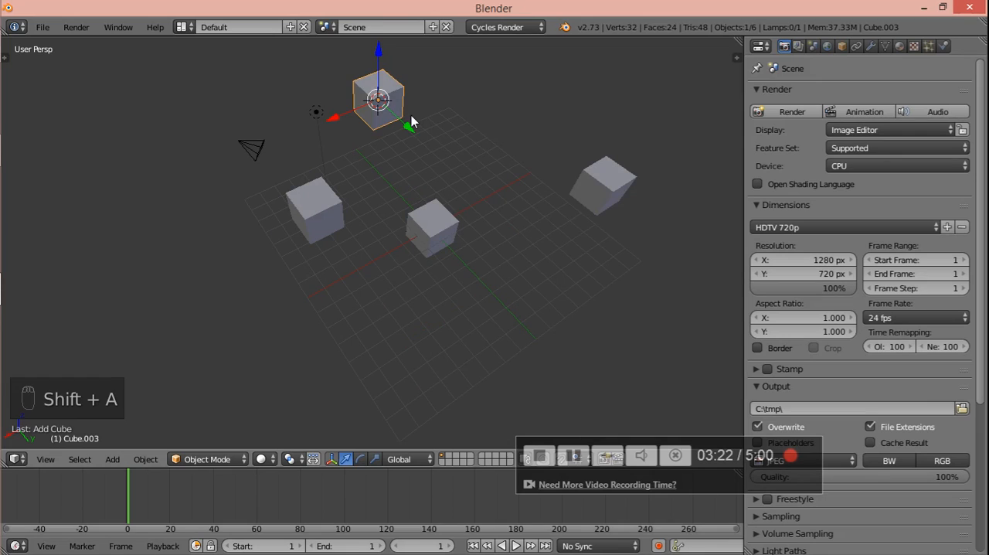
- Delete the three cubes at the grid's centre, beyond its near corner and near the 3D cursor, keeping the cube beside the camera
{"action": "middle_click_drag", "start_coordinate": [411, 118], "coordinate": [464, 130]}
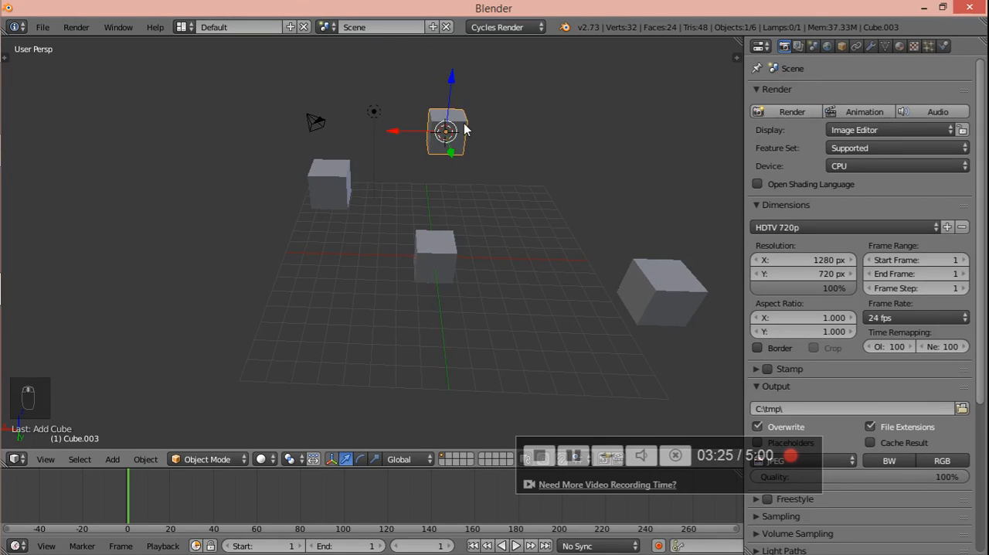
{"action": "right_click", "coordinate": [666, 292]}
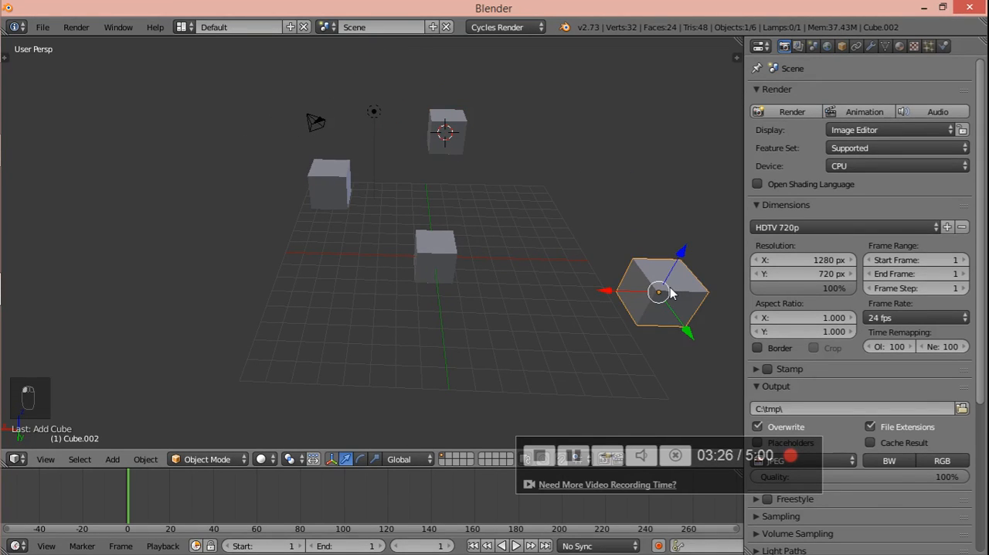
{"action": "key", "text": "x"}
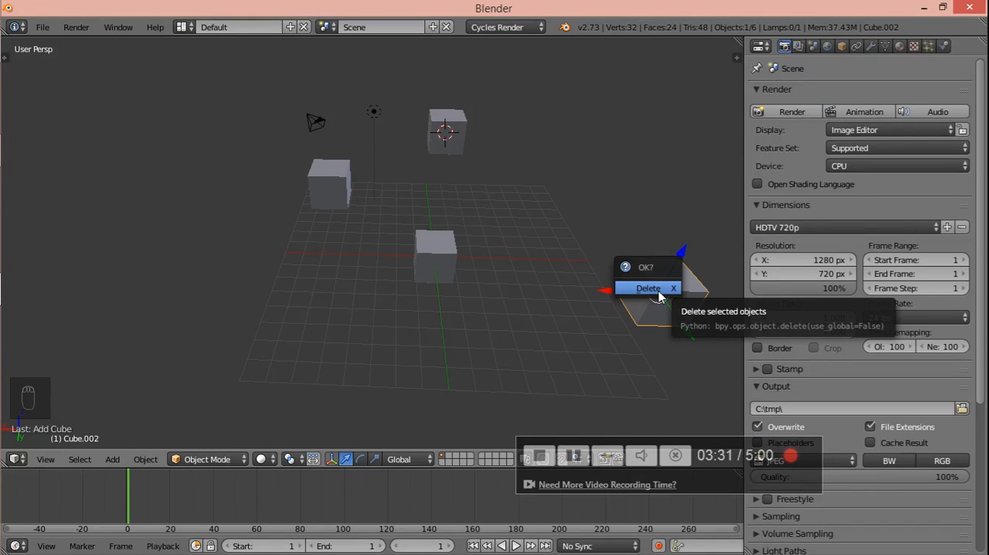
{"action": "left_click", "coordinate": [658, 292]}
{"action": "right_click", "coordinate": [431, 252]}
{"action": "key", "text": "x"}
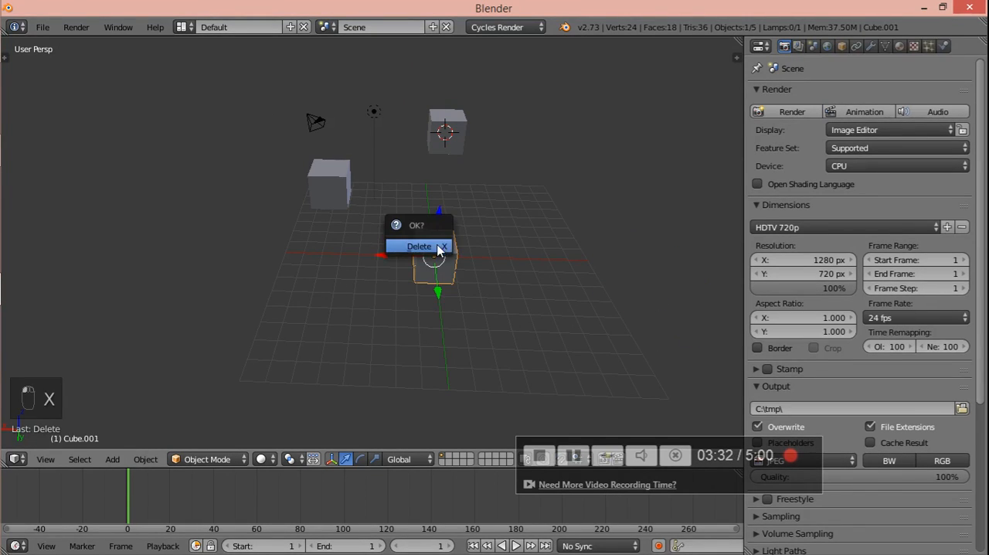
{"action": "left_click", "coordinate": [438, 246]}
{"action": "right_click", "coordinate": [456, 130]}
{"action": "key", "text": "x"}
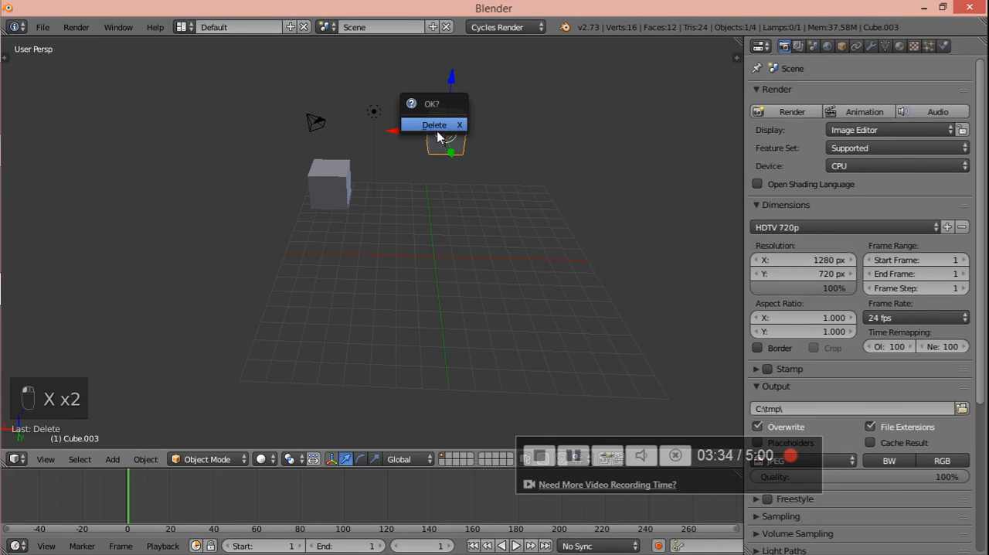
{"action": "left_click", "coordinate": [440, 131]}
- Select the remaining cube and scale it down uniformly to a little over half its size
{"action": "middle_click_drag", "start_coordinate": [366, 158], "coordinate": [402, 244]}
{"action": "right_click", "coordinate": [340, 183]}
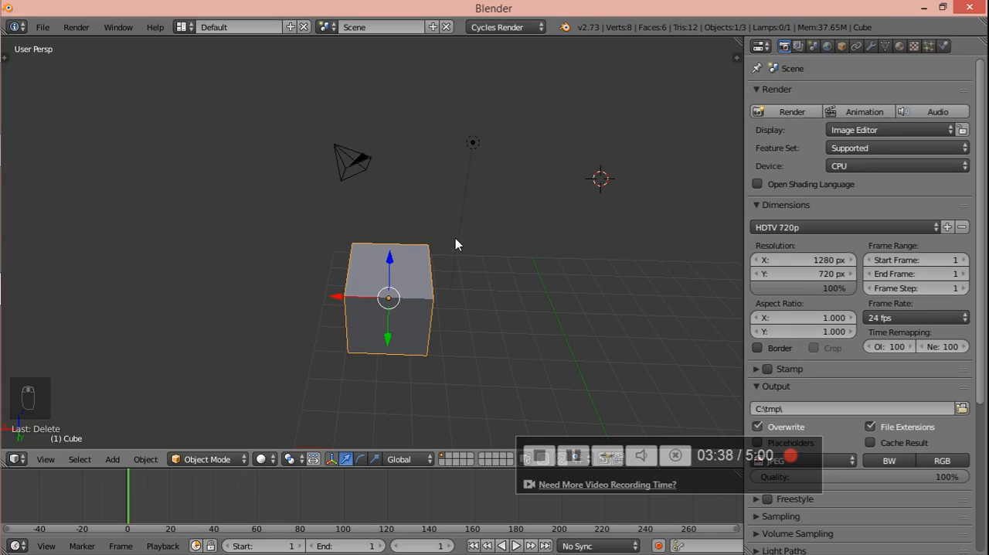
{"action": "key", "text": "s"}
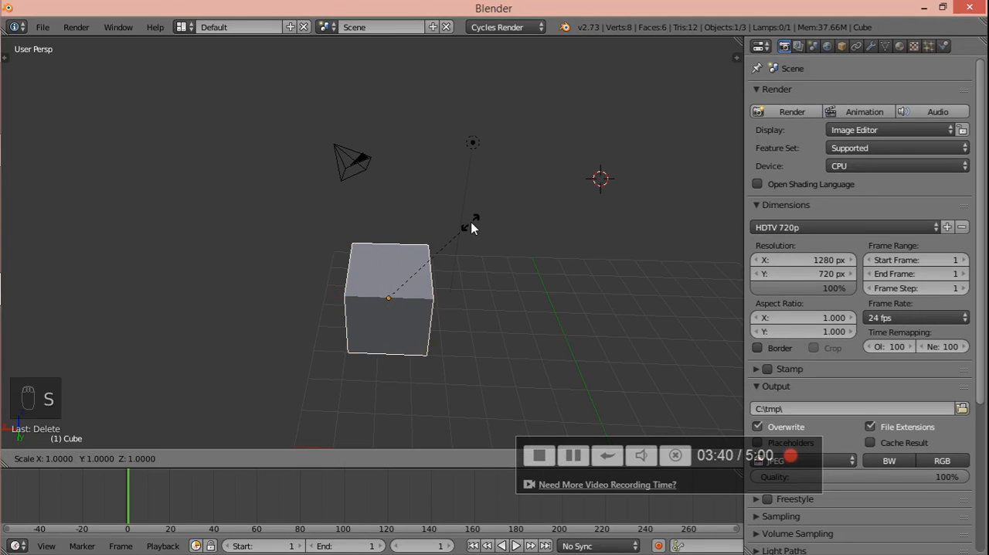
{"action": "left_click", "coordinate": [421, 241]}
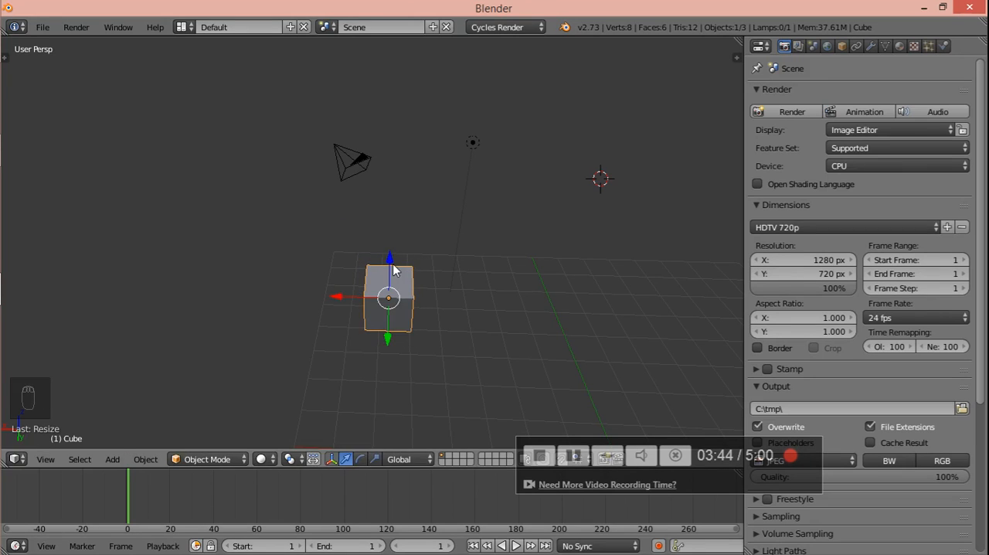
- Move the cube up along Z and sideways along X, and rotate it about 280 degrees so it sits tilted
{"action": "left_click_drag", "start_coordinate": [392, 264], "coordinate": [394, 211]}
{"action": "left_click_drag", "start_coordinate": [359, 242], "coordinate": [397, 245]}
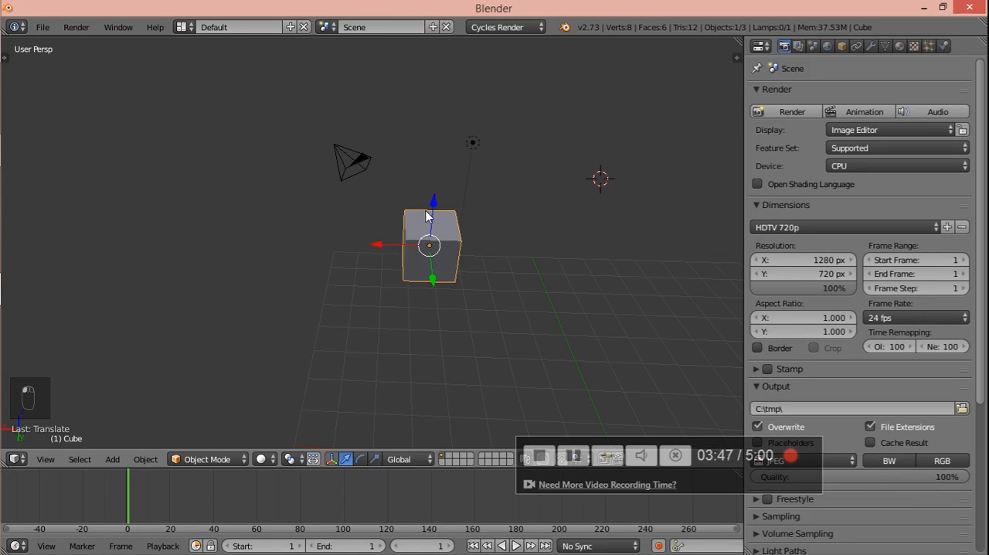
{"action": "key", "text": "r"}
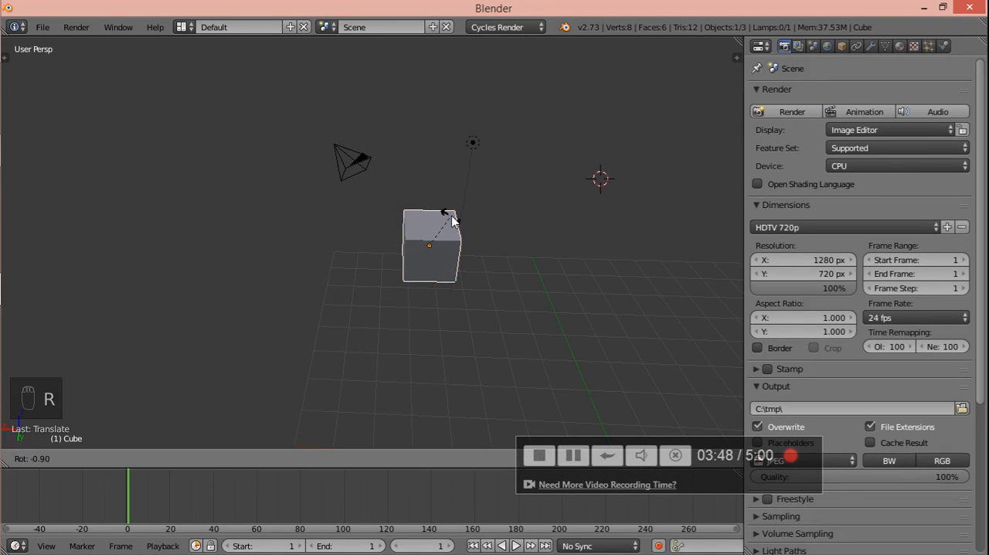
{"action": "left_click", "coordinate": [398, 204]}
- Select the camera, the lamp and the cube in turn, ending on the camera, and examine their positions from several sides
{"action": "middle_click_drag", "start_coordinate": [339, 197], "coordinate": [383, 219]}
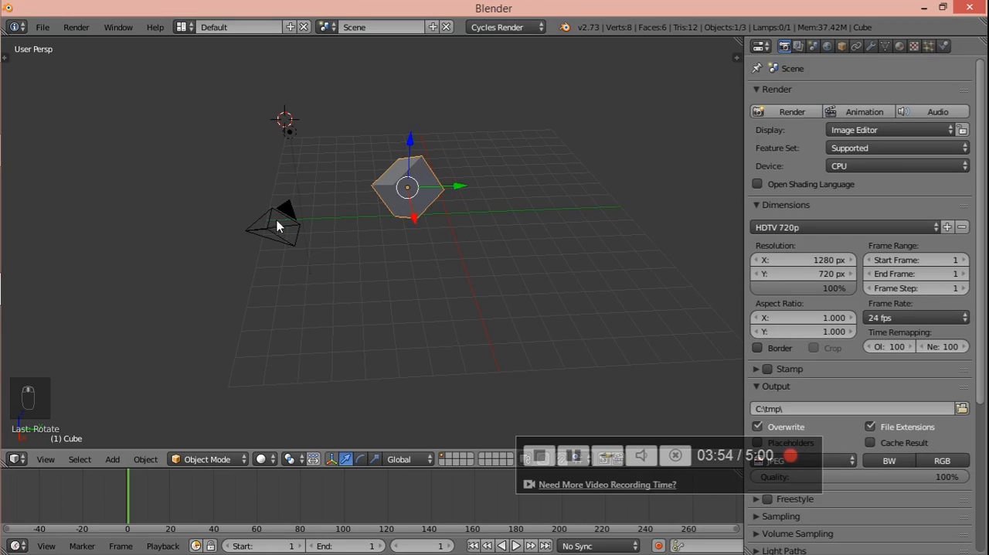
{"action": "right_click", "coordinate": [276, 212]}
{"action": "right_click", "coordinate": [287, 142]}
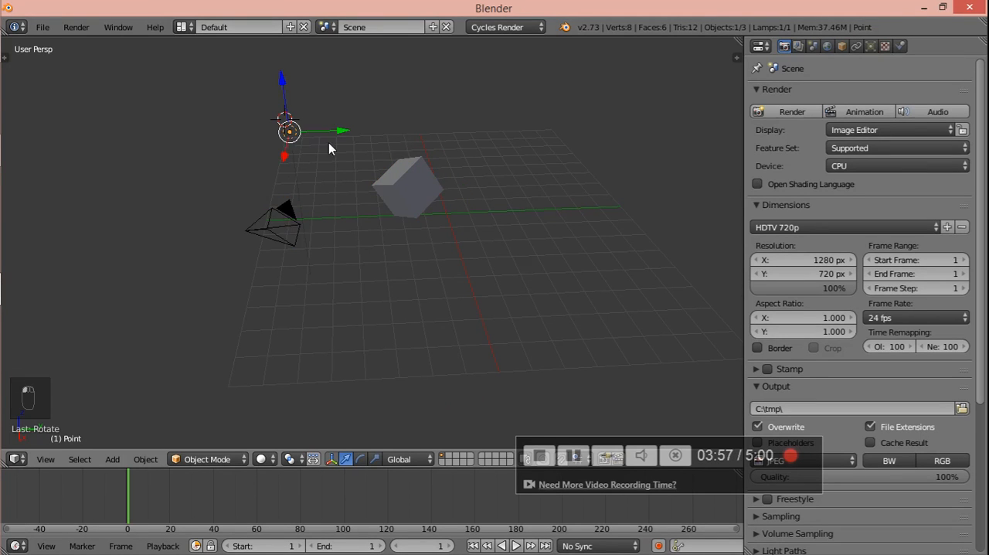
{"action": "middle_click_drag", "start_coordinate": [328, 143], "coordinate": [387, 184]}
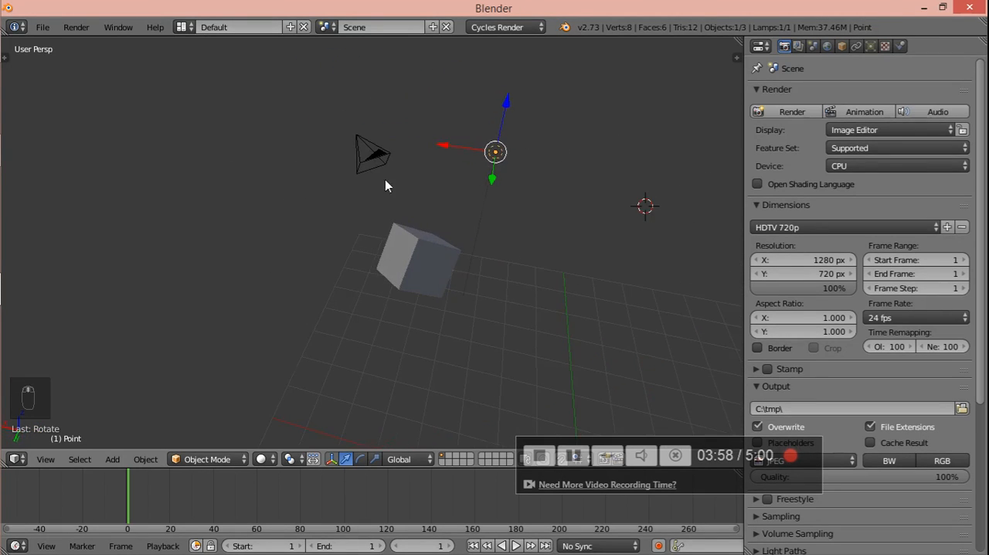
{"action": "right_click", "coordinate": [433, 241]}
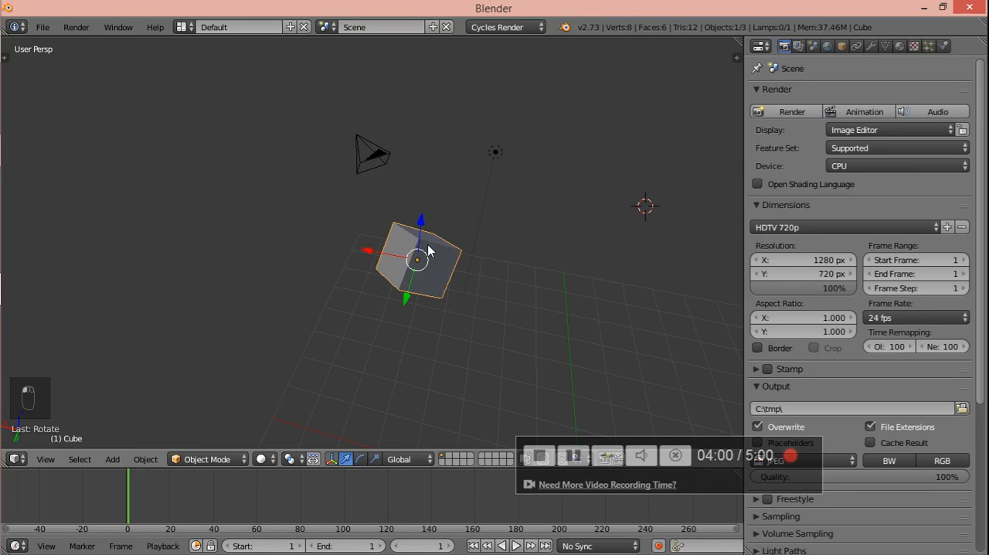
{"action": "right_click", "coordinate": [369, 158]}
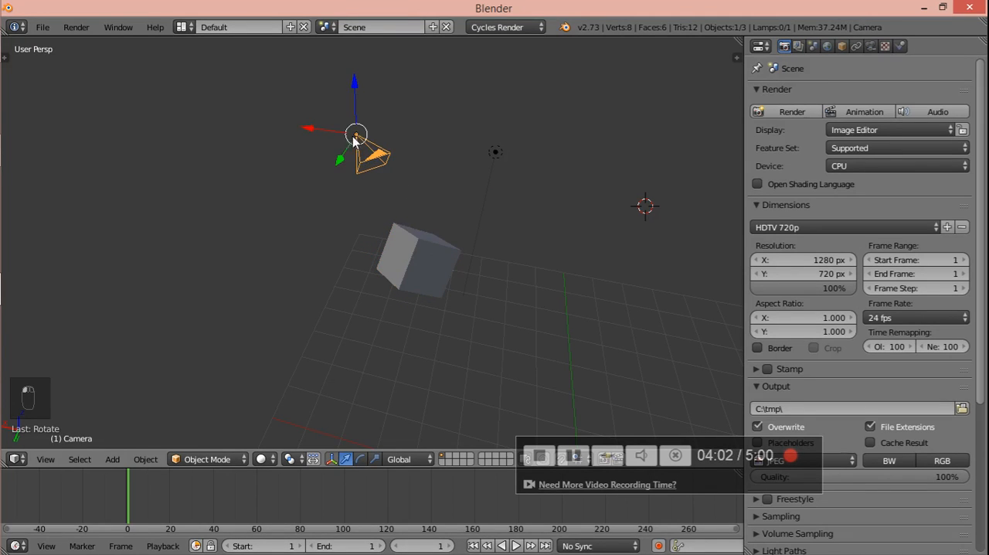
{"action": "scroll", "coordinate": [408, 184], "scroll_direction": "up", "scroll_amount": 2}
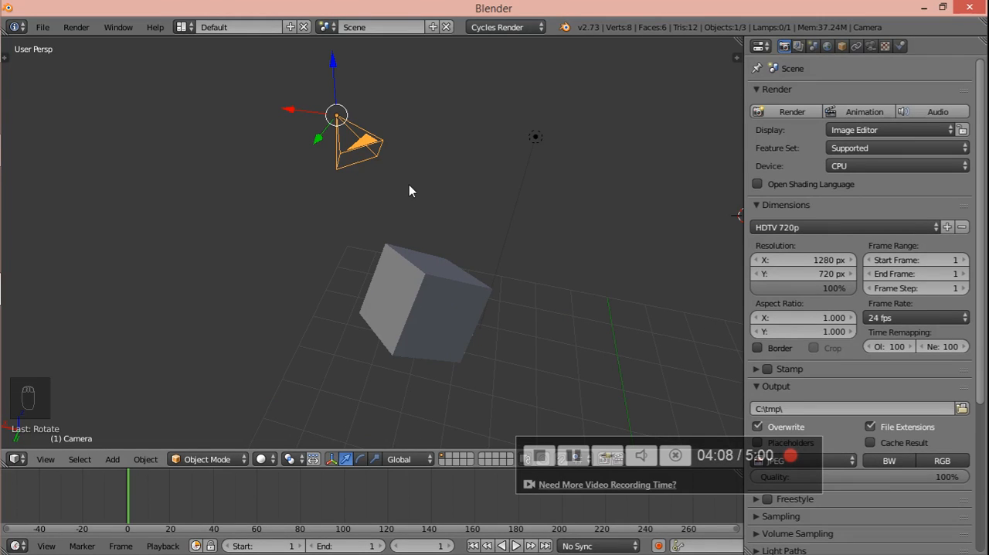
{"action": "middle_click_drag", "start_coordinate": [353, 176], "coordinate": [418, 213]}
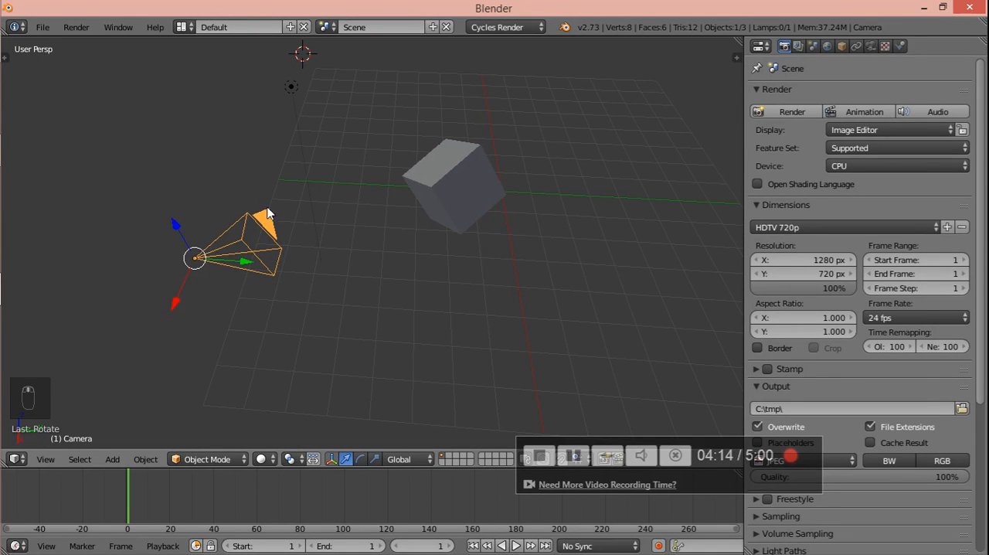
- Select the tilted cube and move it so it sits in front of the camera
{"action": "right_click", "coordinate": [440, 186]}
{"action": "middle_click_drag", "start_coordinate": [342, 210], "coordinate": [355, 132]}
{"action": "left_click_drag", "start_coordinate": [354, 132], "coordinate": [353, 251]}
{"action": "middle_click_drag", "start_coordinate": [337, 260], "coordinate": [460, 306]}
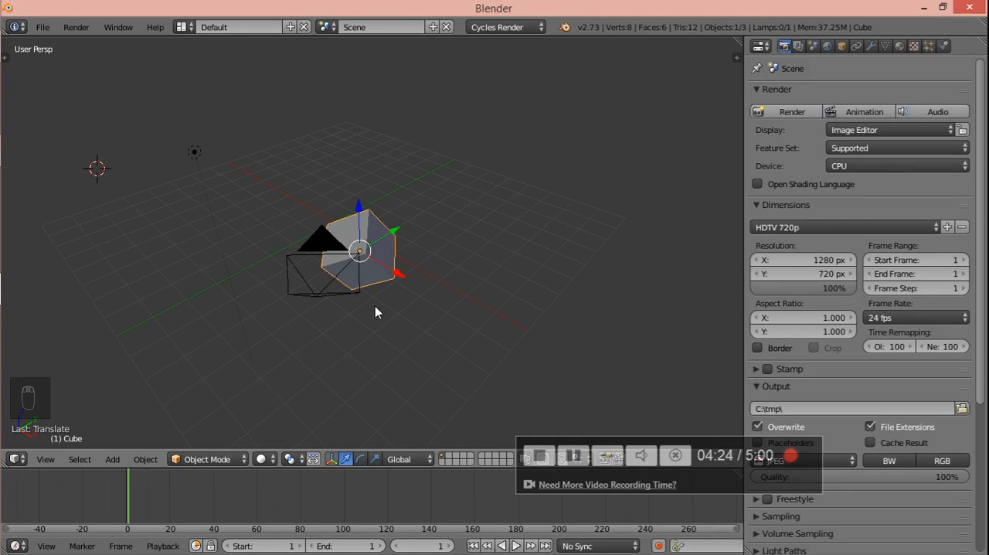
- Select the camera, check the cube's framing through the camera view, and return to the user perspective
{"action": "right_click", "coordinate": [304, 283]}
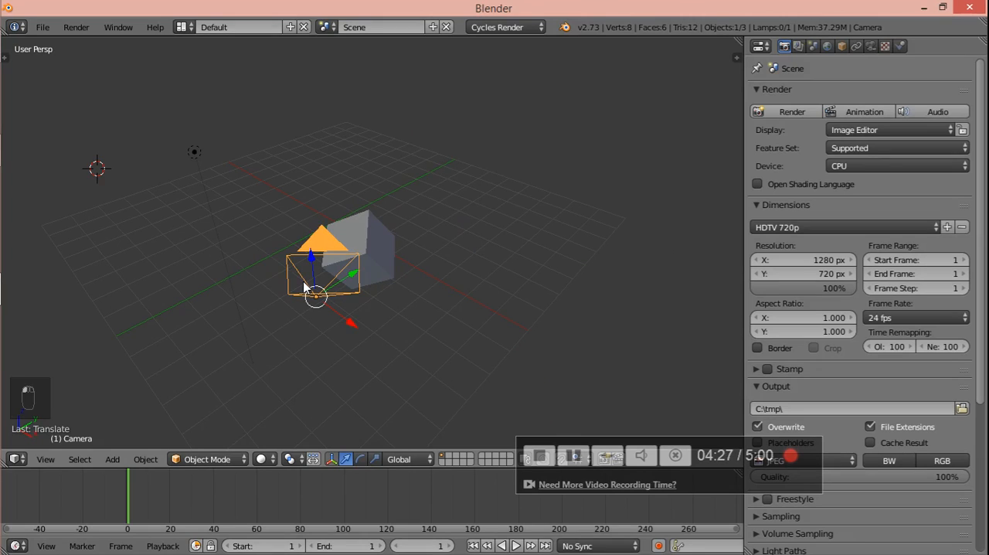
{"action": "key", "text": "KP_0"}
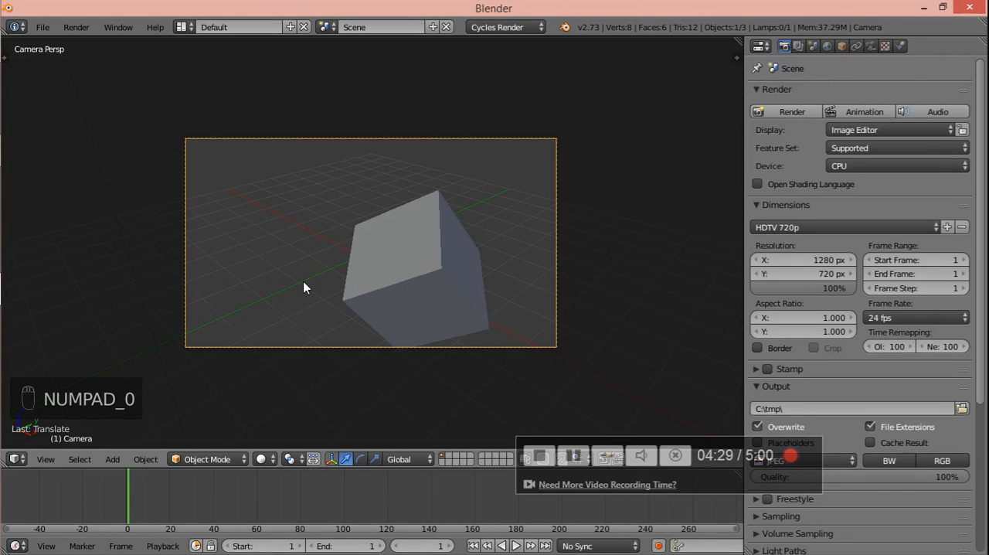
{"action": "key", "text": "KP_0"}
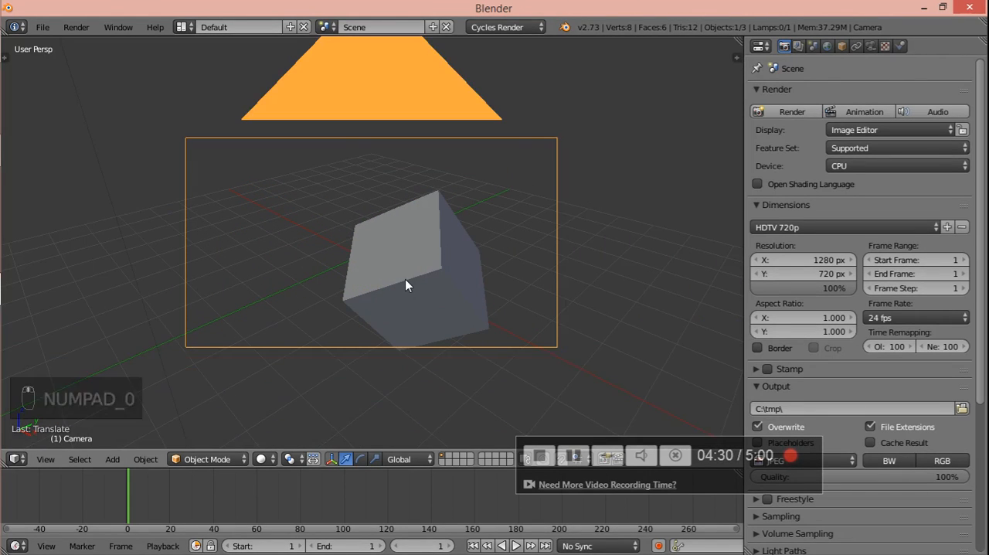
{"action": "scroll", "coordinate": [405, 284], "scroll_direction": "down", "scroll_amount": 2}
{"action": "middle_click_drag", "start_coordinate": [405, 283], "coordinate": [411, 258]}
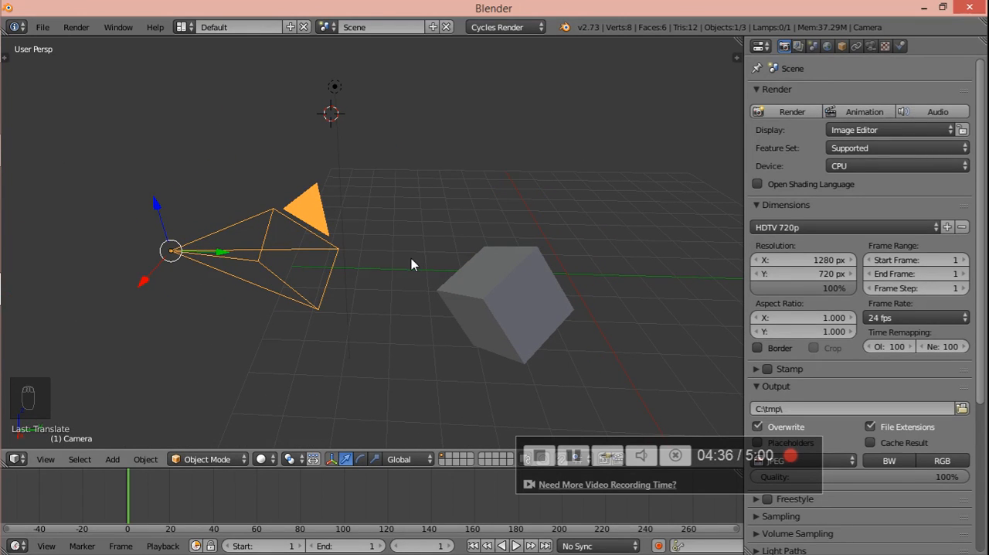
{"action": "middle_click_drag", "start_coordinate": [411, 258], "coordinate": [391, 281]}
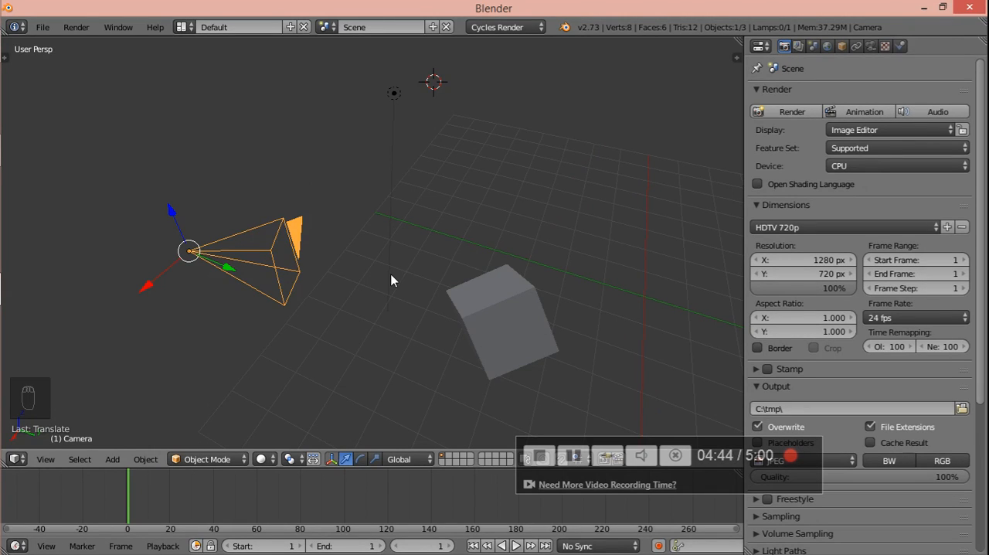
- Render the current frame from the camera and return to the 3D view
{"action": "key", "text": "F12"}
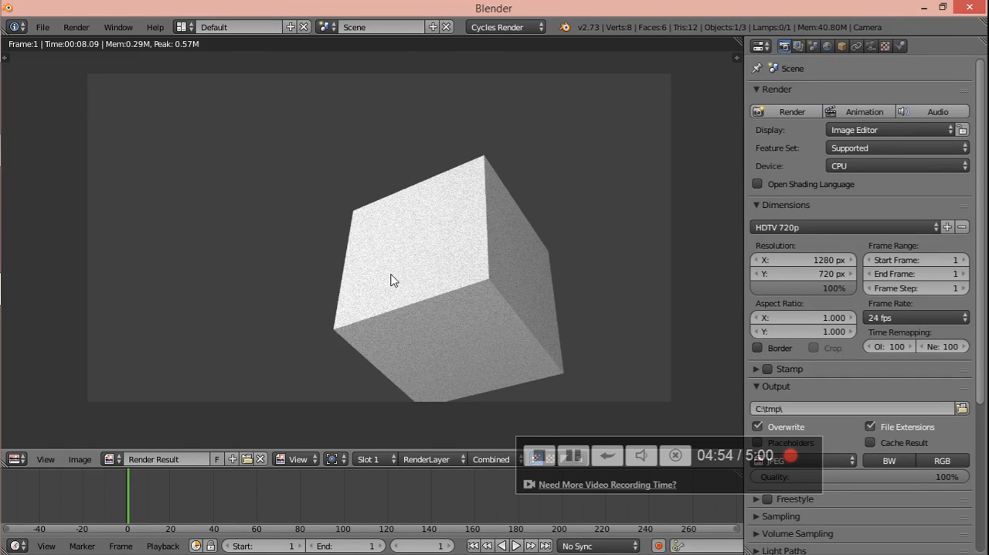
{"action": "key", "text": "Escape"}
{"action": "key", "text": "Escape"}
{"action": "key", "text": "Escape"}
- Deselect all objects in the scene
{"action": "middle_click_drag", "start_coordinate": [394, 272], "coordinate": [342, 240]}
{"action": "key", "text": "a"}
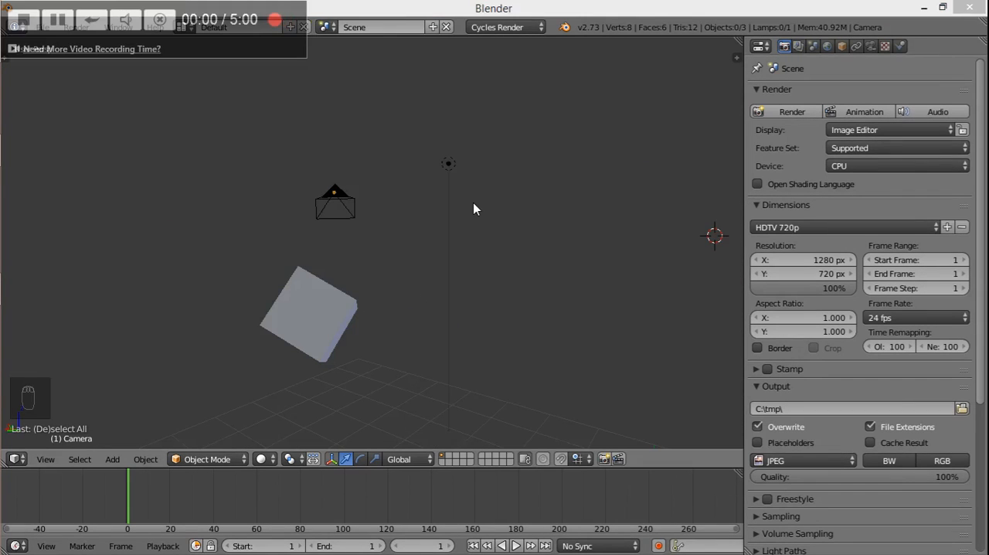
{"action": "middle_click_drag", "start_coordinate": [472, 203], "coordinate": [363, 266]}
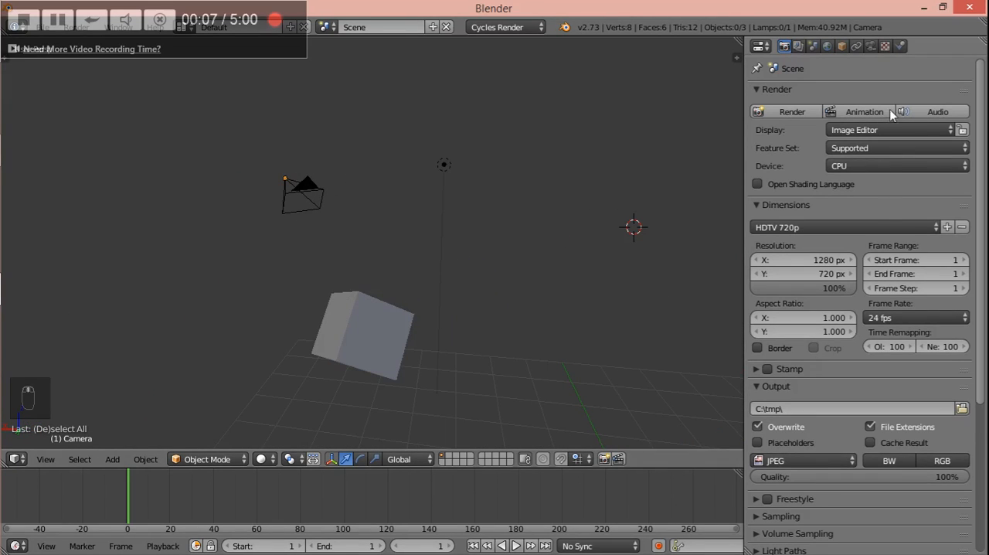
- Look through the render settings and open the camera's texture and physics properties
{"action": "scroll", "coordinate": [857, 147], "scroll_direction": "down", "scroll_amount": 5}
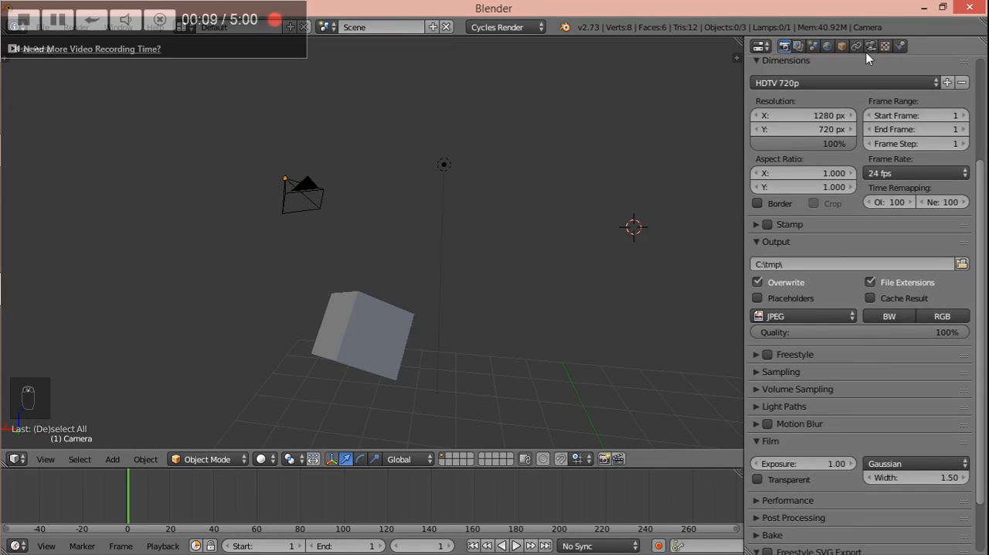
{"action": "left_click", "coordinate": [886, 47]}
{"action": "left_click", "coordinate": [900, 46]}
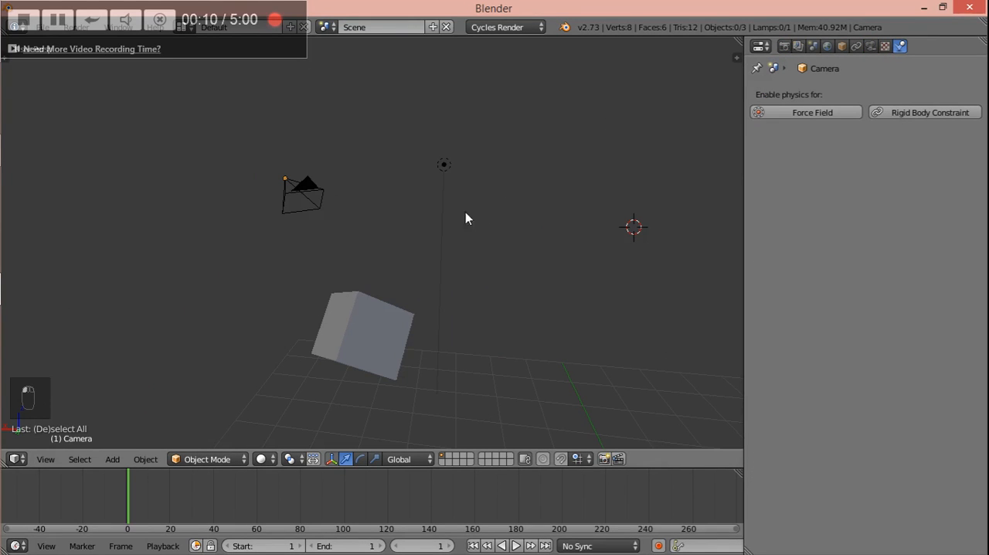
{"action": "middle_click_drag", "start_coordinate": [465, 218], "coordinate": [517, 294]}
{"action": "mouse_move", "coordinate": [345, 255]}
{"action": "middle_mouse_down"}
{"action": "mouse_move", "coordinate": [416, 288]}
{"action": "mouse_move", "coordinate": [382, 256]}
{"action": "mouse_move", "coordinate": [393, 251]}
{"action": "mouse_move", "coordinate": [350, 243]}
{"action": "middle_mouse_up"}
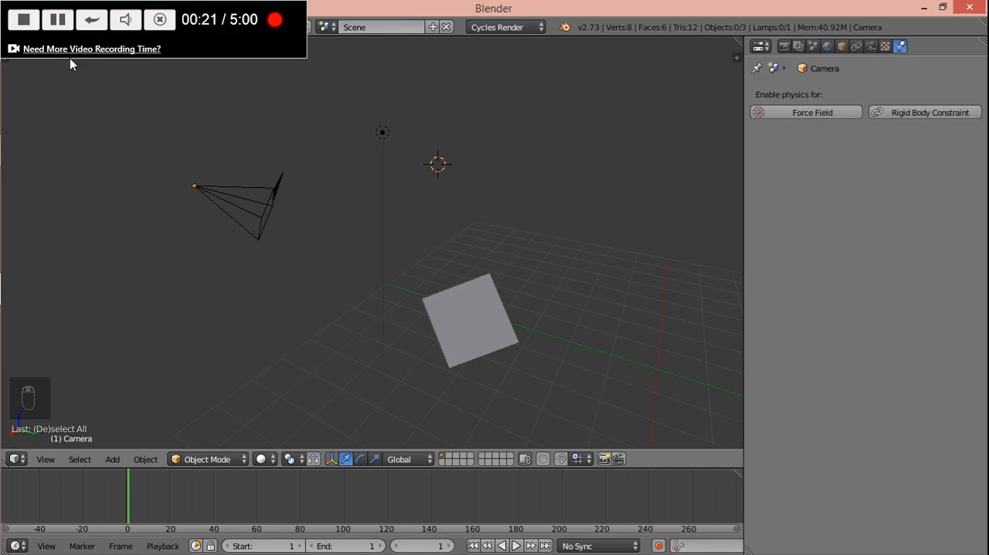
{"action": "left_click", "coordinate": [24, 21]}
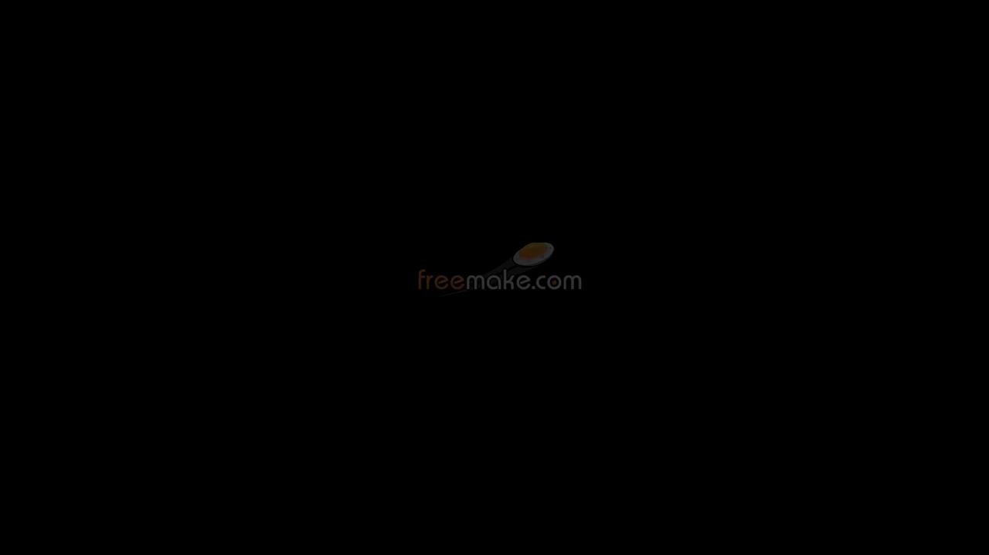